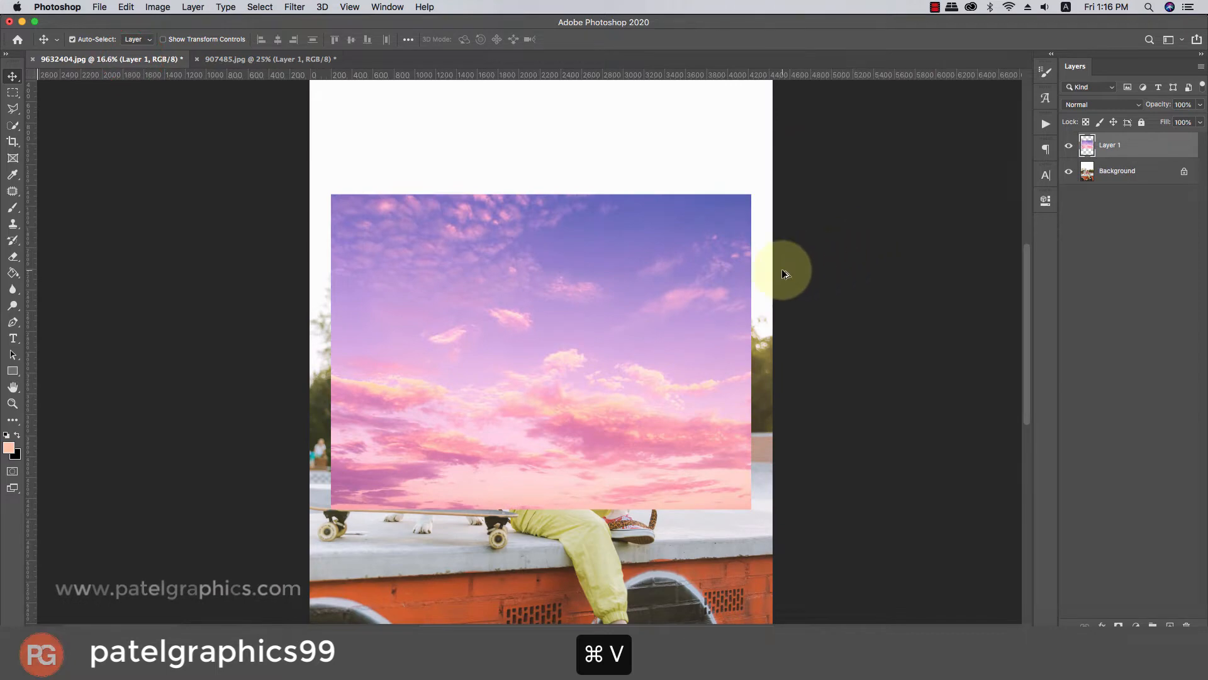
# Enlarge the pasted sky layer to about 119% and position it over the upper part of the photo.
pyautogui.scroll(-2, 783, 270)
pyautogui.hotkey('ctrl', 't')
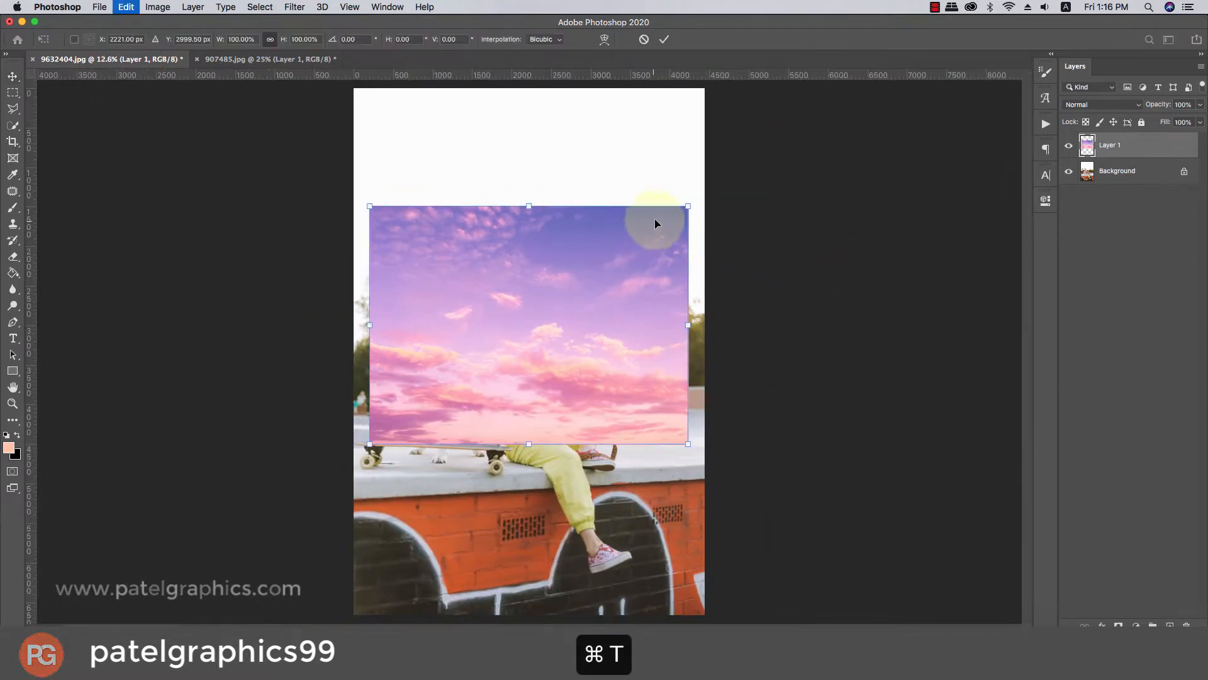
pyautogui.moveTo(688, 205); pyautogui.dragTo(717, 183)
pyautogui.moveTo(666, 241); pyautogui.dragTo(670, 144)
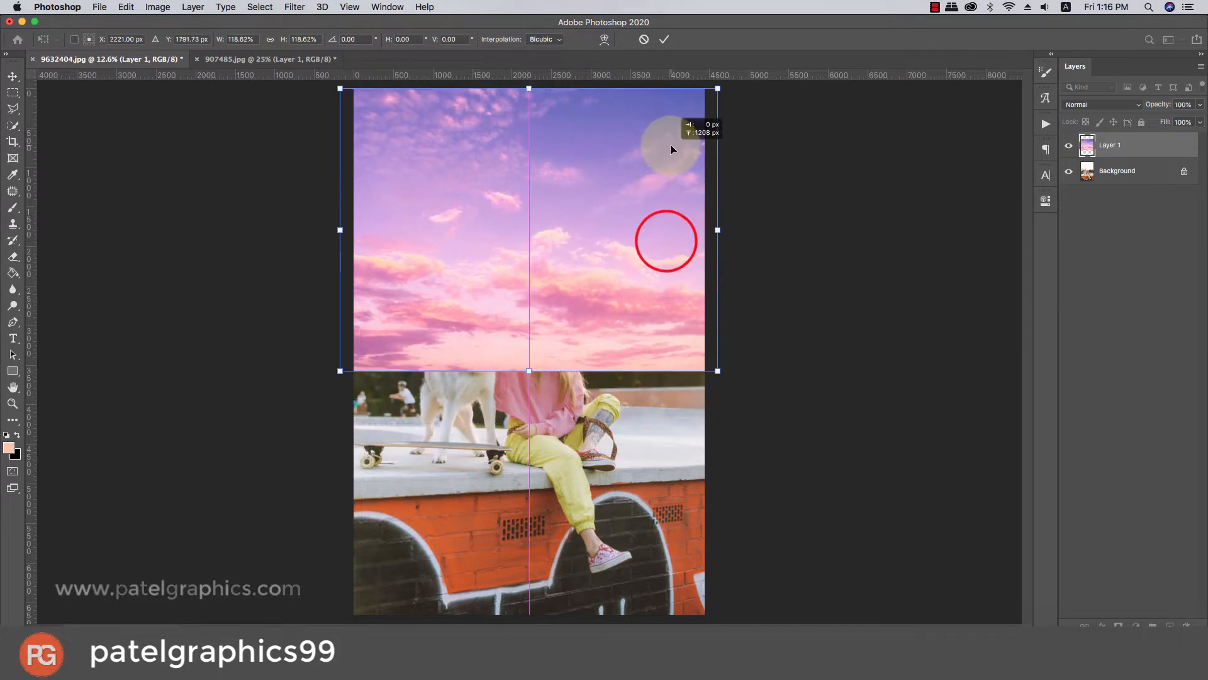
pyautogui.moveTo(637, 236)
pyautogui.mouseDown()
pyautogui.moveTo(642, 157)
pyautogui.moveTo(643, 232)
pyautogui.mouseUp()
pyautogui.press('Return')
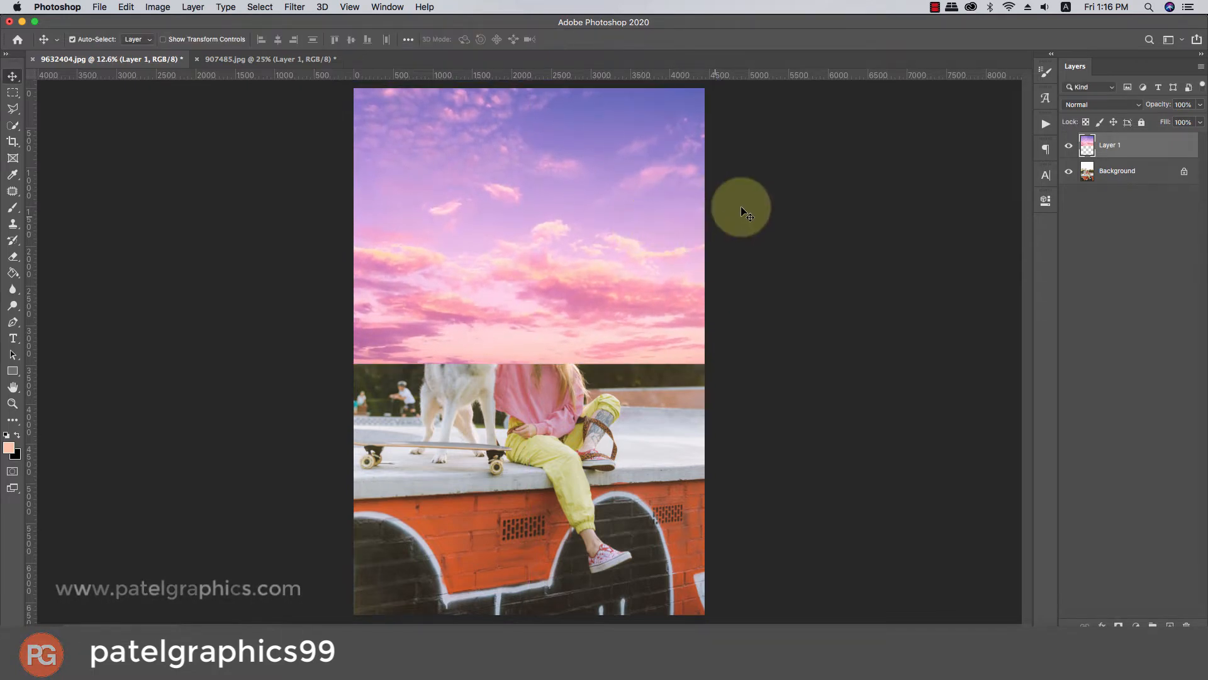
# Set the sky layer's blend mode to Multiply and duplicate the layer.
pyautogui.click(1079, 105)
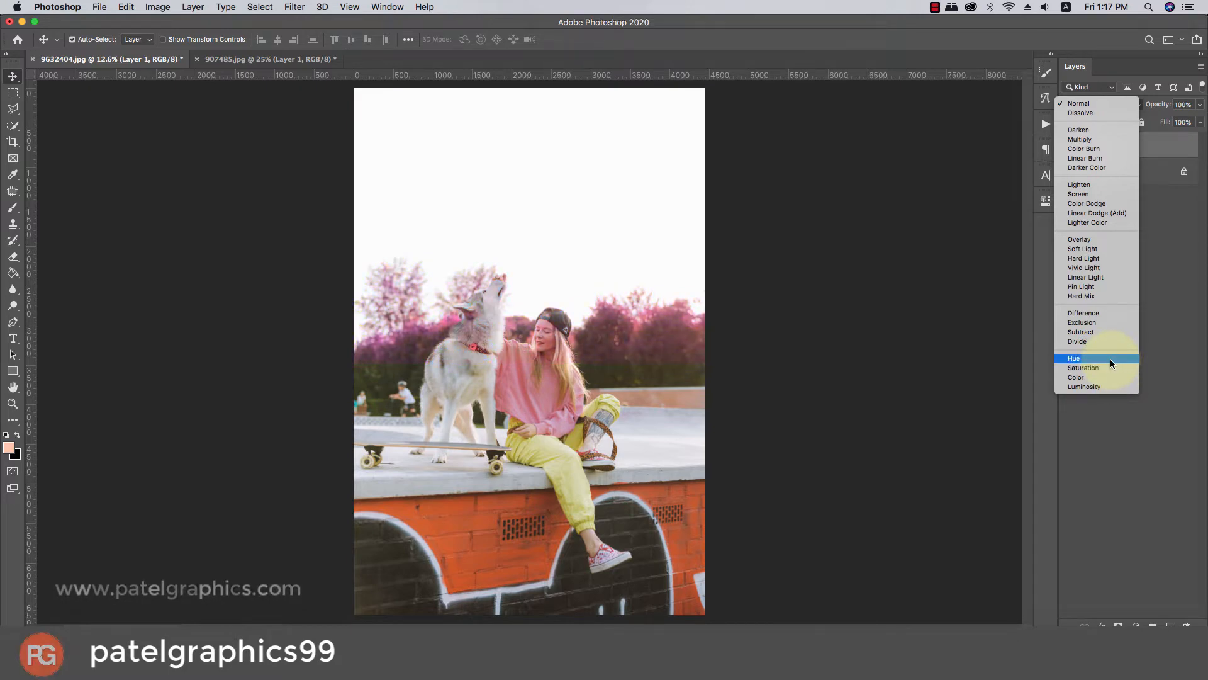
pyautogui.click(1082, 140)
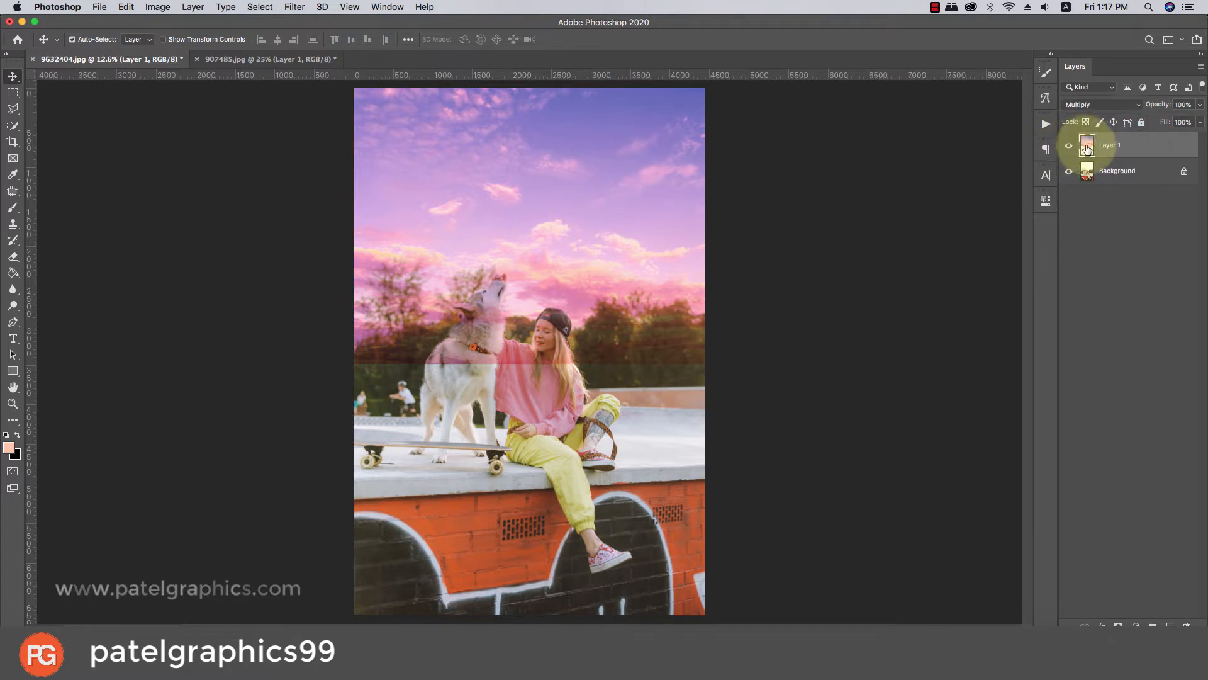
pyautogui.press('super+j')
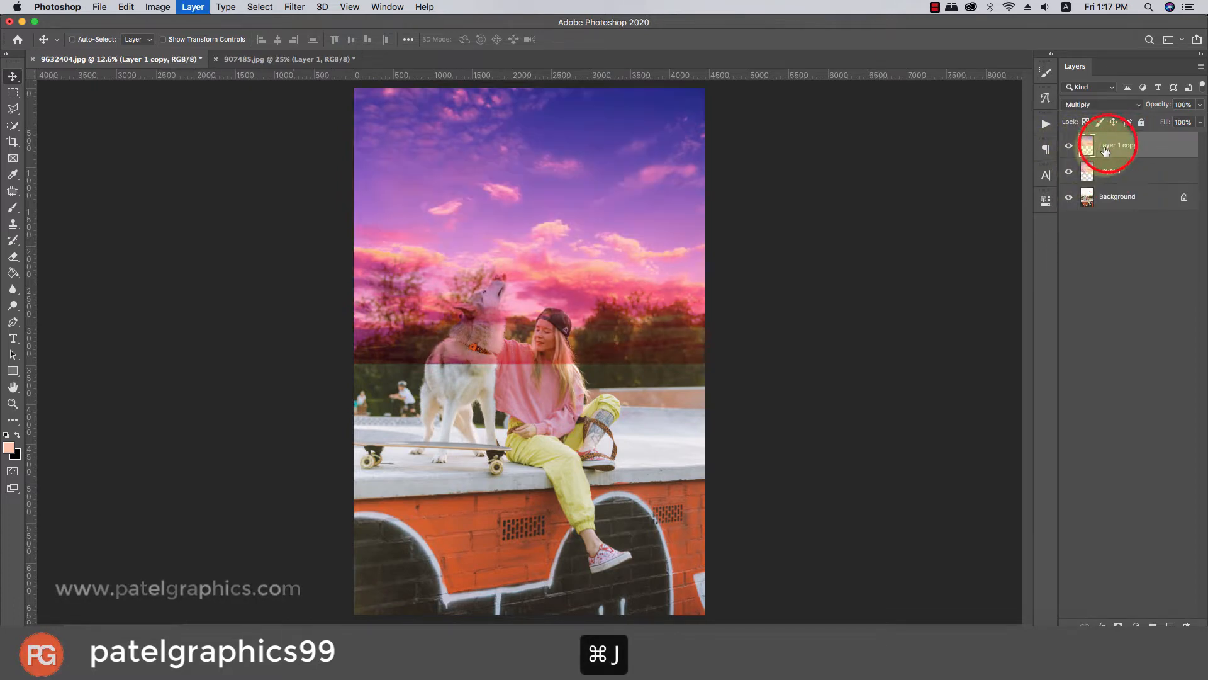
# Hide the original Layer 1 and add a layer mask to Layer 1 copy.
pyautogui.click(1069, 172)
pyautogui.click(1125, 145)
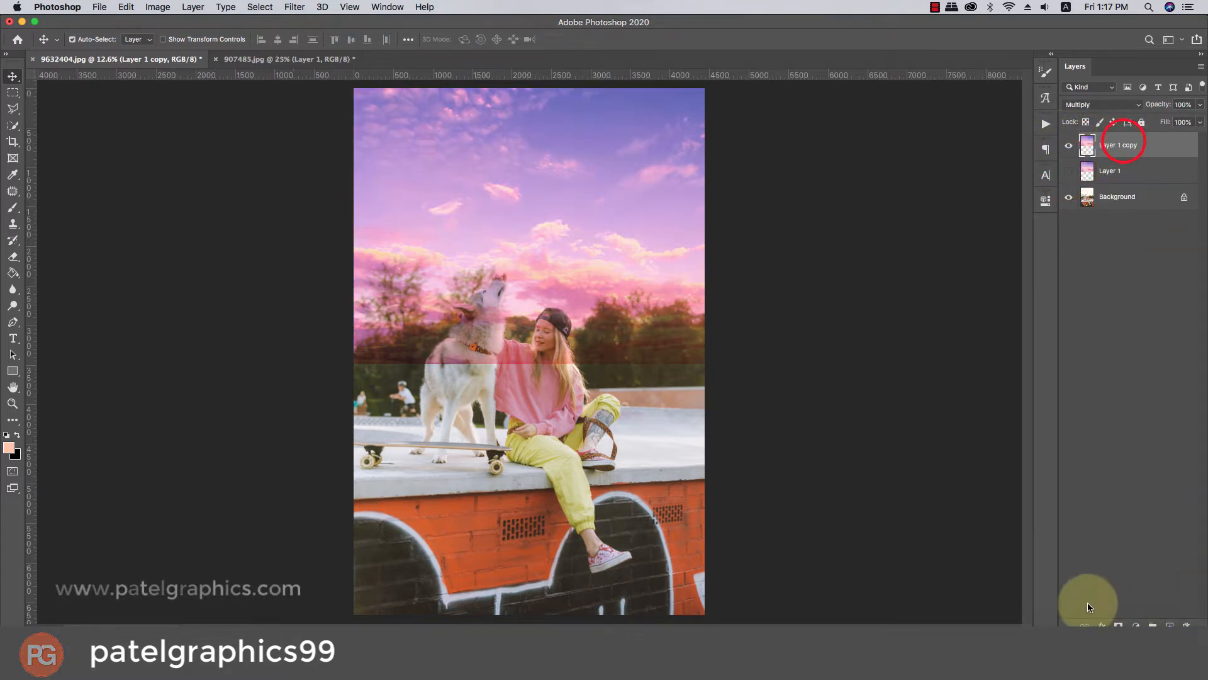
pyautogui.click(1117, 625)
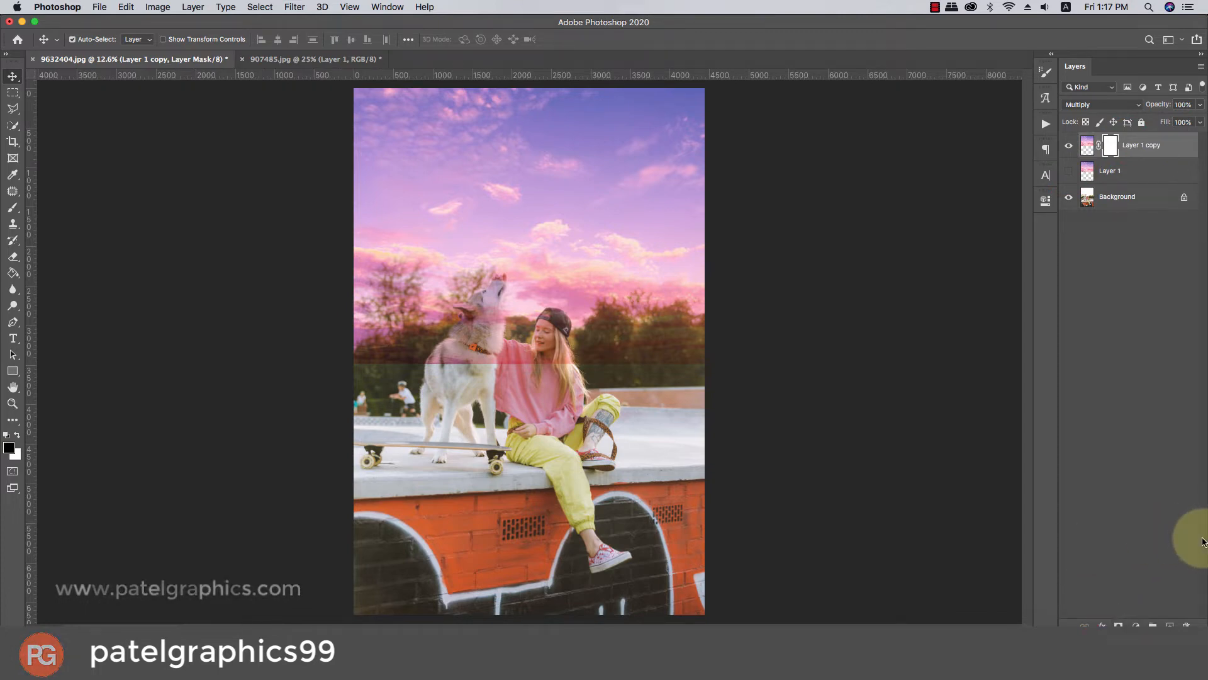
# Paint black on the mask with an enlarged soft brush to remove the sky's hard lower edge across the dog, girl and bushes.
pyautogui.press('b')
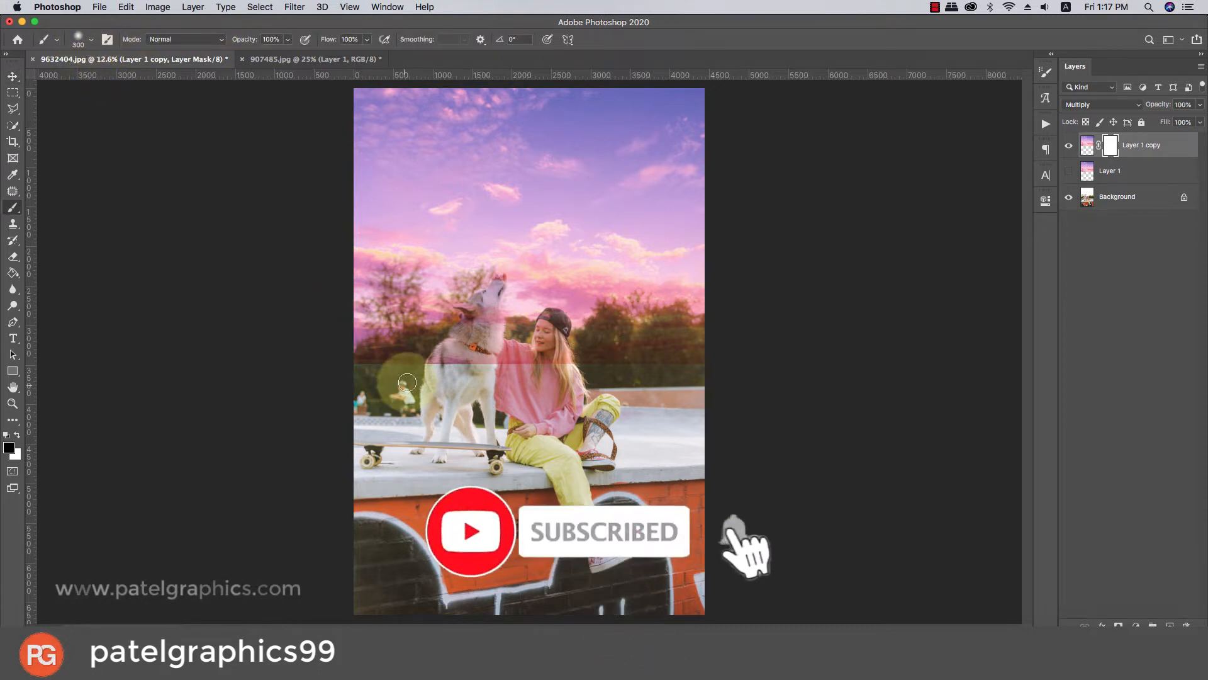
pyautogui.press(']')
pyautogui.press(']')
pyautogui.press(']')
pyautogui.press(']')
pyautogui.moveTo(454, 364)
pyautogui.mouseDown()
pyautogui.moveTo(368, 376)
pyautogui.moveTo(474, 414)
pyautogui.moveTo(469, 361)
pyautogui.moveTo(520, 358)
pyautogui.moveTo(503, 350)
pyautogui.moveTo(590, 378)
pyautogui.moveTo(563, 370)
pyautogui.moveTo(634, 362)
pyautogui.moveTo(617, 337)
pyautogui.moveTo(608, 346)
pyautogui.moveTo(655, 363)
pyautogui.moveTo(669, 335)
pyautogui.moveTo(686, 380)
pyautogui.mouseUp()
# Mask the sky off the dog's back, head and neck using a smaller brush of about 150 px.
pyautogui.press(']')
pyautogui.press('[')
pyautogui.press('[')
pyautogui.press('[')
pyautogui.moveTo(418, 331)
pyautogui.mouseDown()
pyautogui.moveTo(461, 343)
pyautogui.moveTo(477, 322)
pyautogui.moveTo(467, 309)
pyautogui.moveTo(481, 308)
pyautogui.moveTo(492, 329)
pyautogui.moveTo(483, 298)
pyautogui.mouseUp()
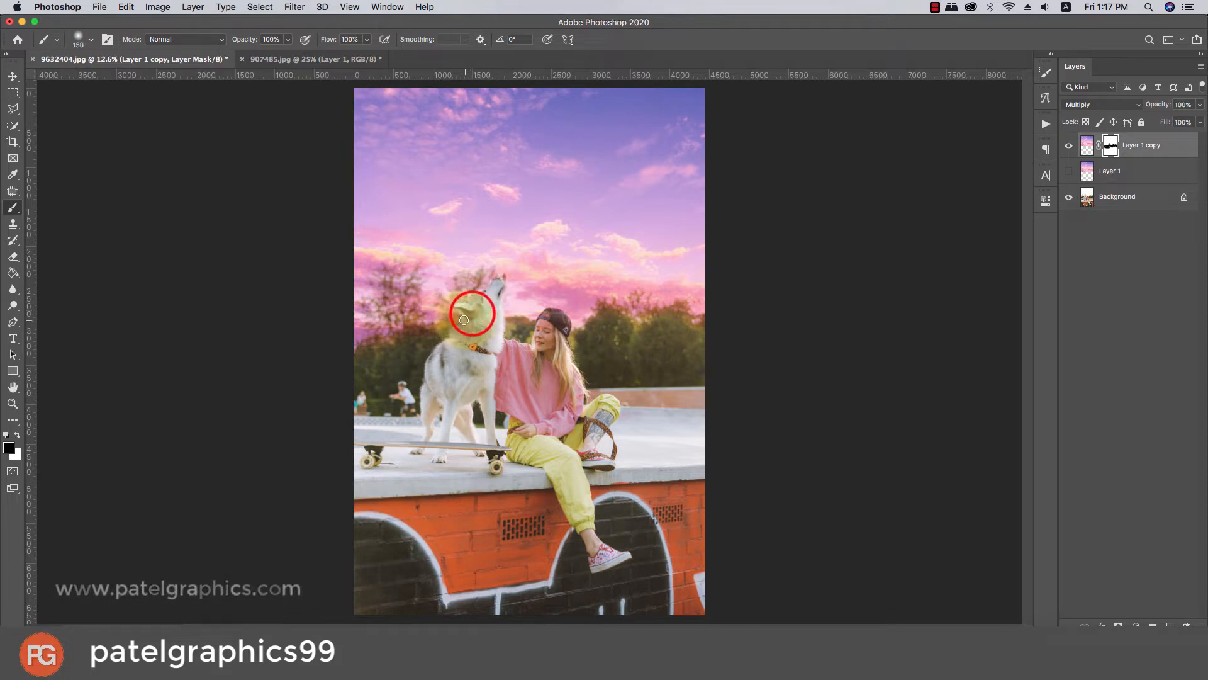
pyautogui.moveTo(464, 319)
pyautogui.mouseDown()
pyautogui.moveTo(443, 358)
pyautogui.moveTo(461, 329)
pyautogui.moveTo(449, 345)
pyautogui.moveTo(472, 352)
pyautogui.moveTo(538, 350)
pyautogui.moveTo(555, 318)
pyautogui.moveTo(570, 411)
pyautogui.moveTo(499, 352)
pyautogui.mouseUp()
# Mask the remaining sky tint off the dog's body and the dark bushes on both sides using a large soft brush.
pyautogui.press(']')
pyautogui.press(']')
pyautogui.press(']')
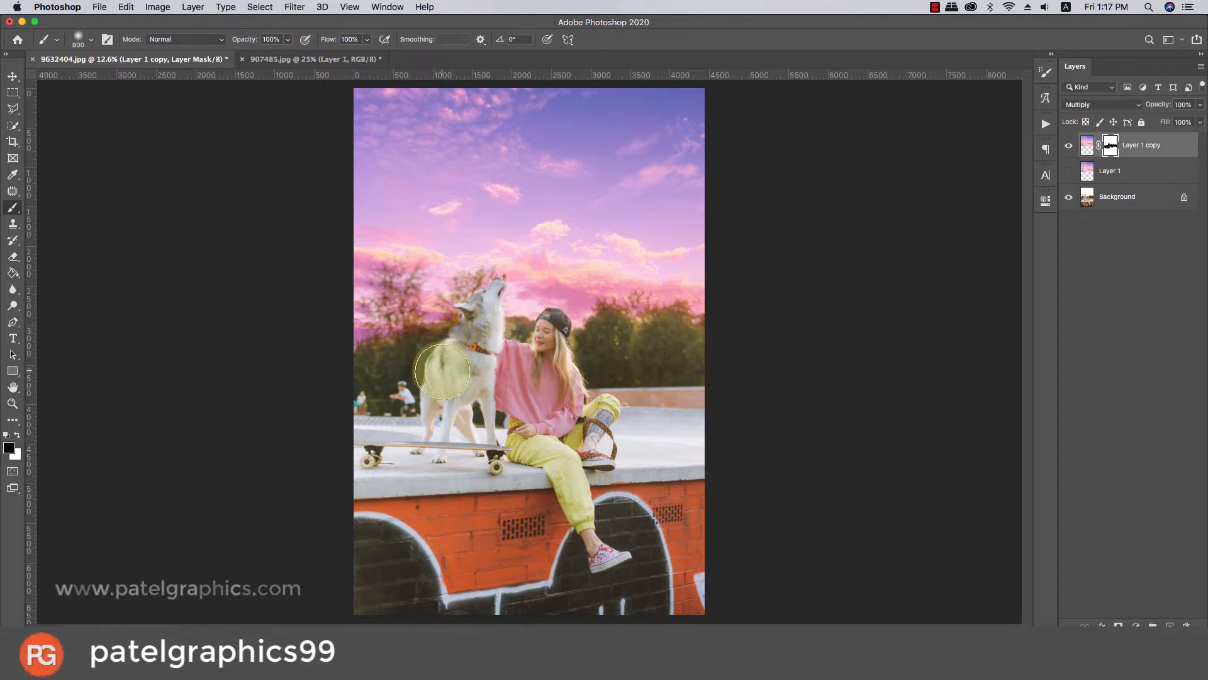
pyautogui.moveTo(430, 368); pyautogui.dragTo(397, 377)
pyautogui.press(']')
pyautogui.click(678, 354)
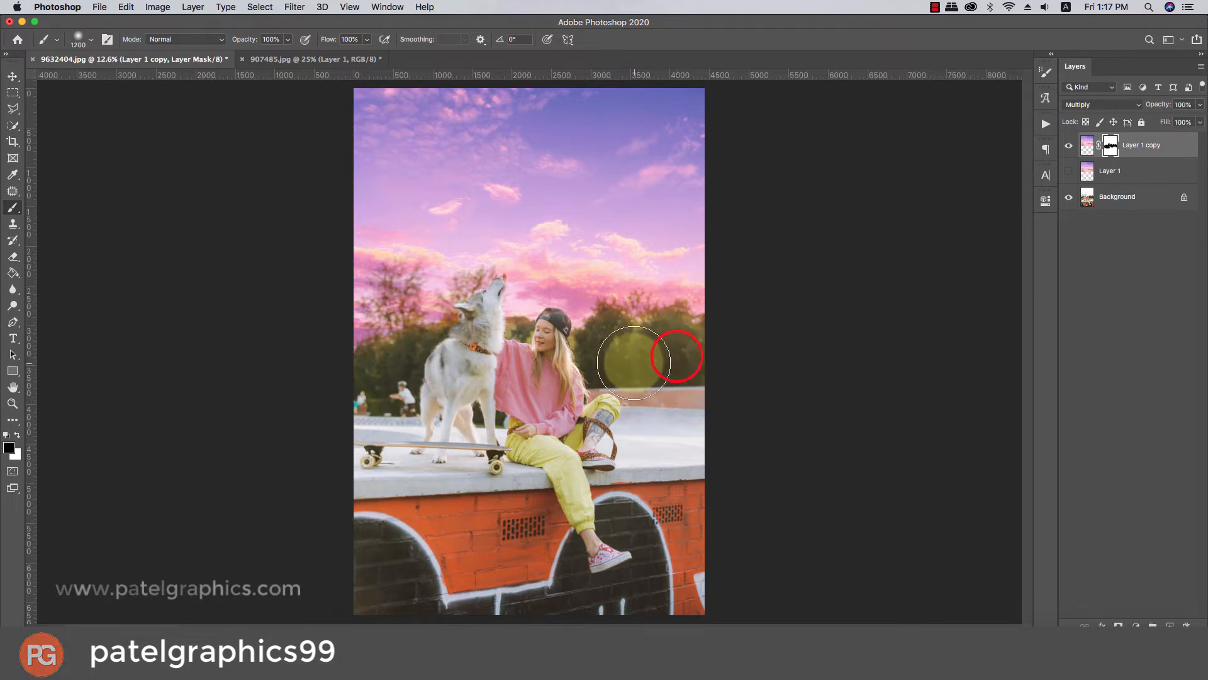
pyautogui.press('[')
pyautogui.press('[')
pyautogui.press('[')
pyautogui.click(608, 326)
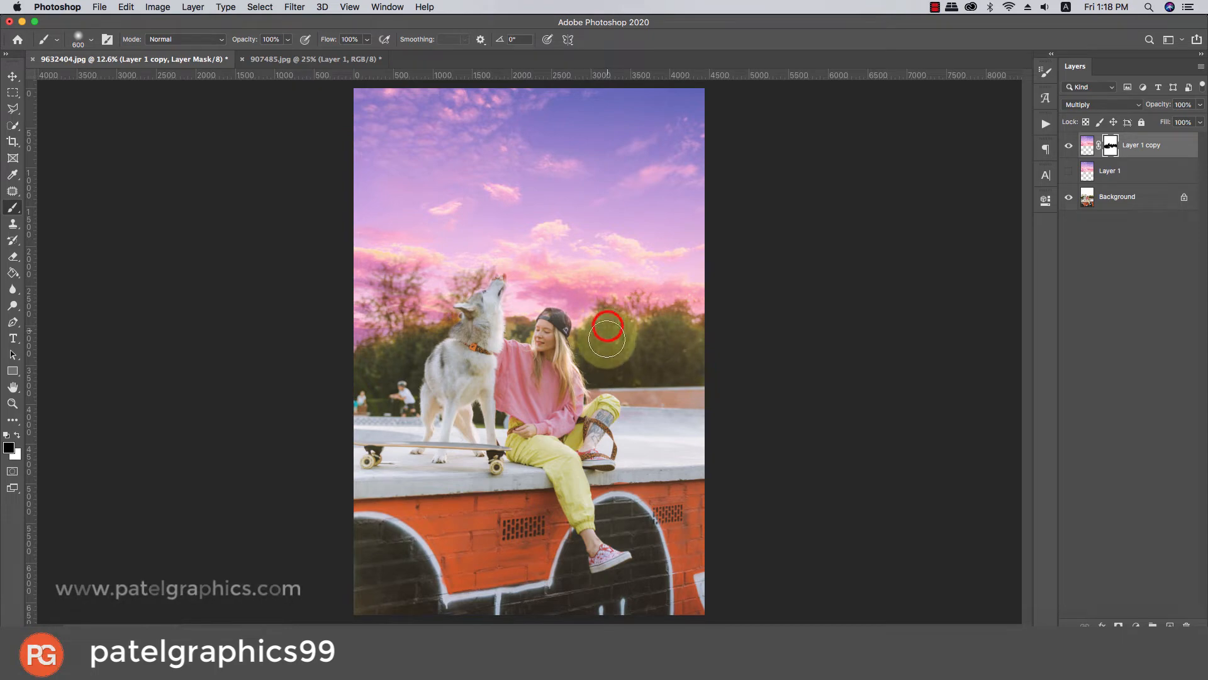
pyautogui.press(']')
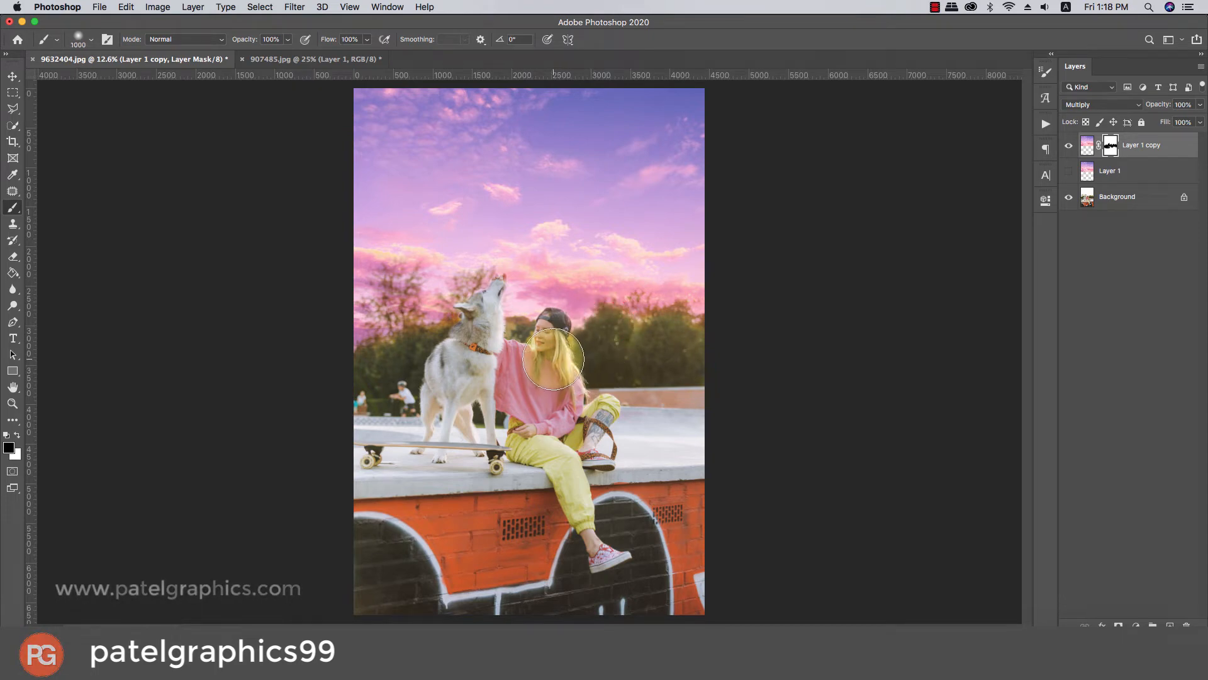
# Reduce the brush and mask the sky off the dog's snout and down to its ear, undoing the stray stroke near the nose.
pyautogui.press('[')
pyautogui.press('[')
pyautogui.press('[')
pyautogui.press('[')
pyautogui.press('[')
pyautogui.press('[')
pyautogui.press('[')
pyautogui.click(496, 269)
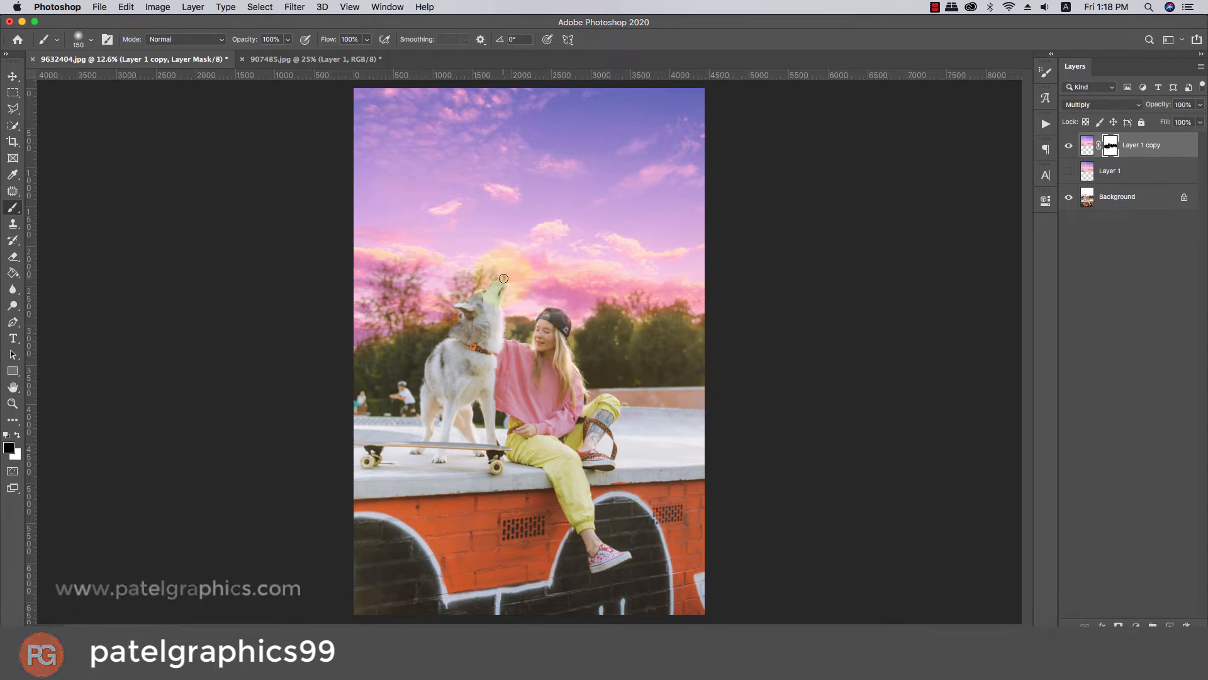
pyautogui.scroll(6, 502, 279)
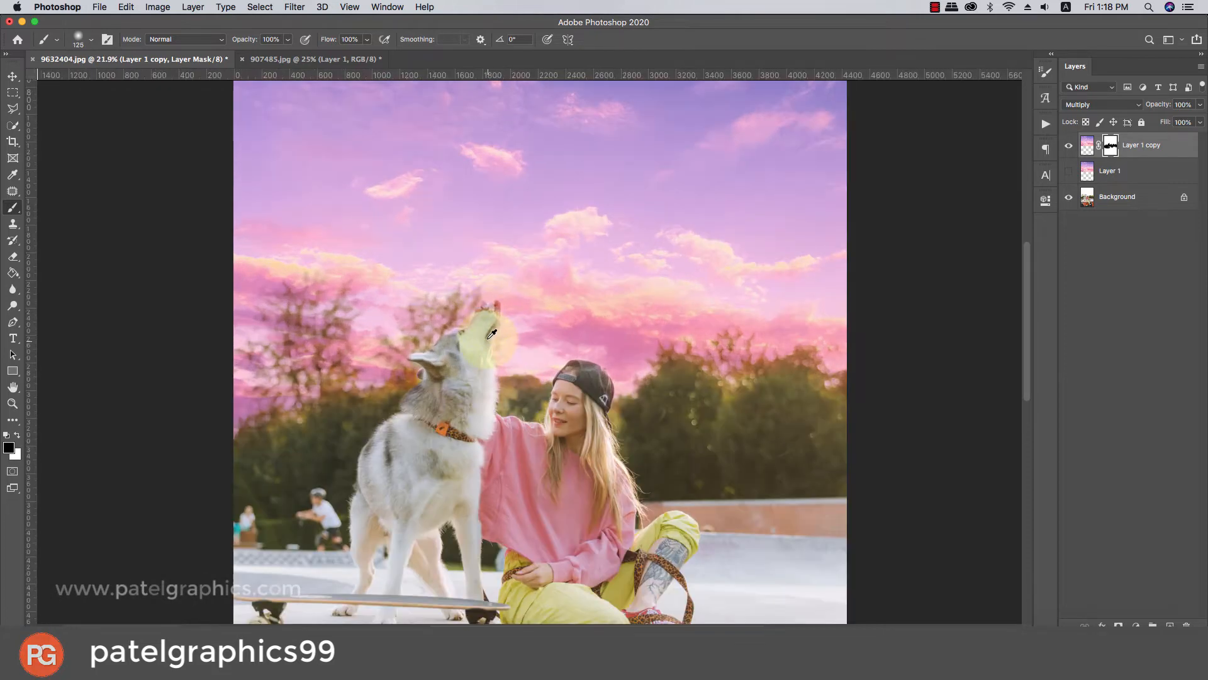
pyautogui.scroll(2, 492, 309)
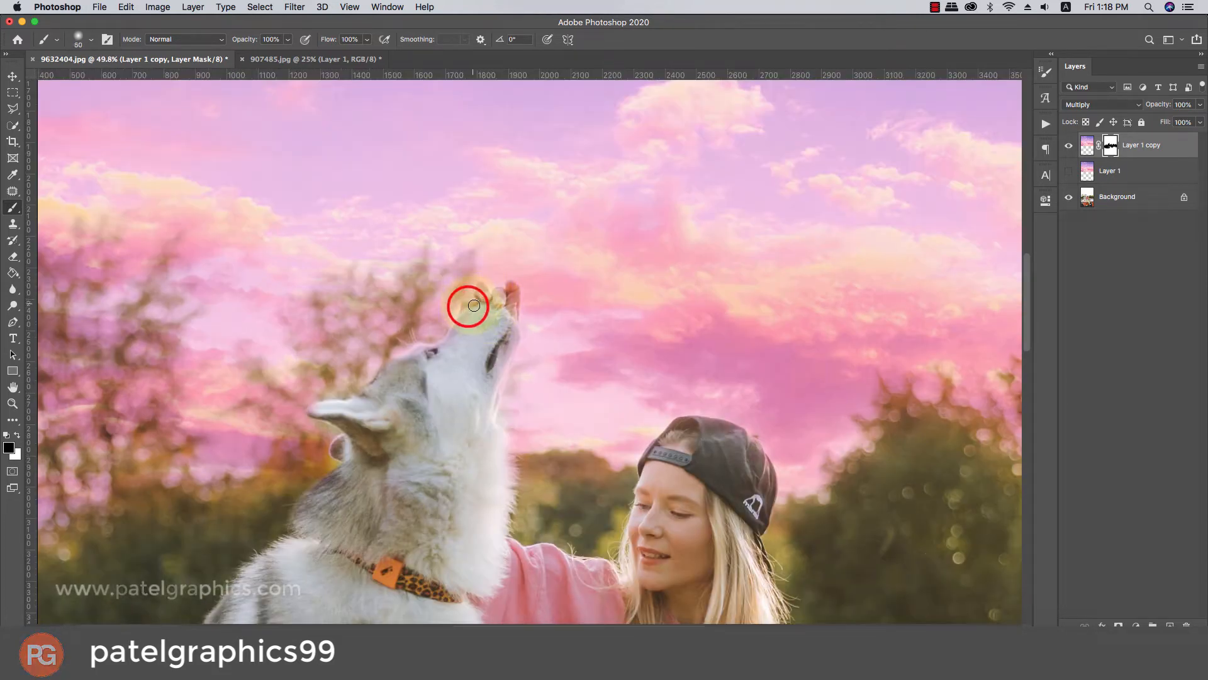
pyautogui.moveTo(474, 305); pyautogui.dragTo(486, 313)
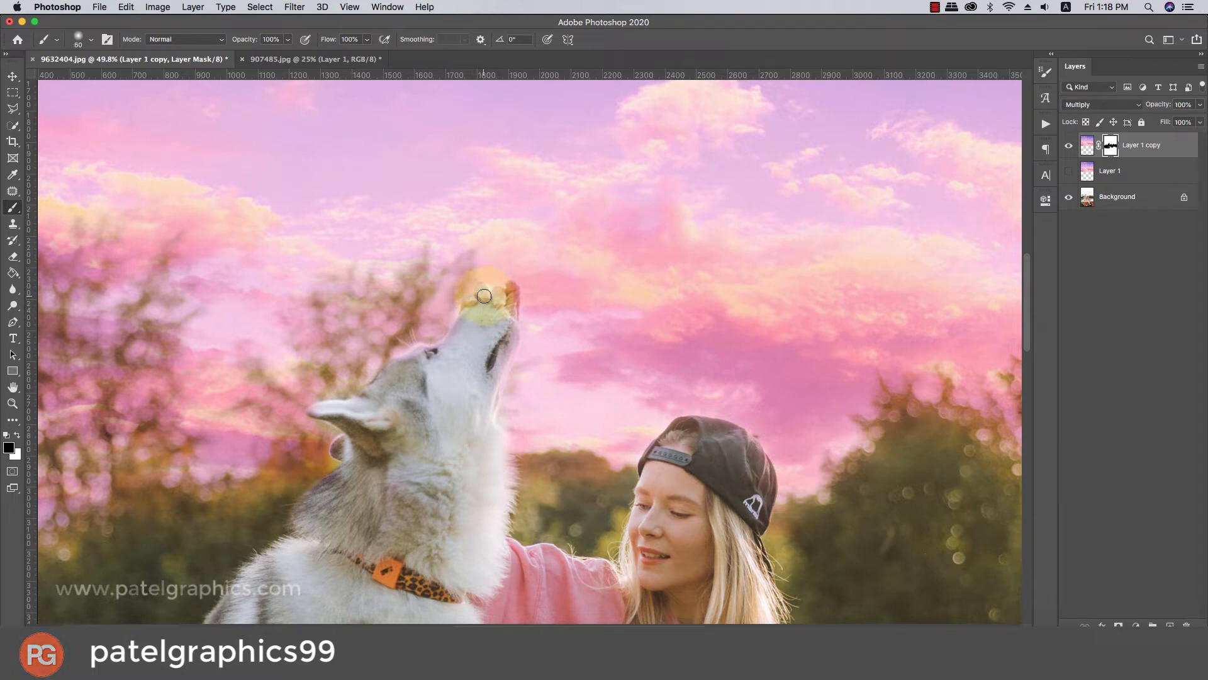
pyautogui.press('super+z')
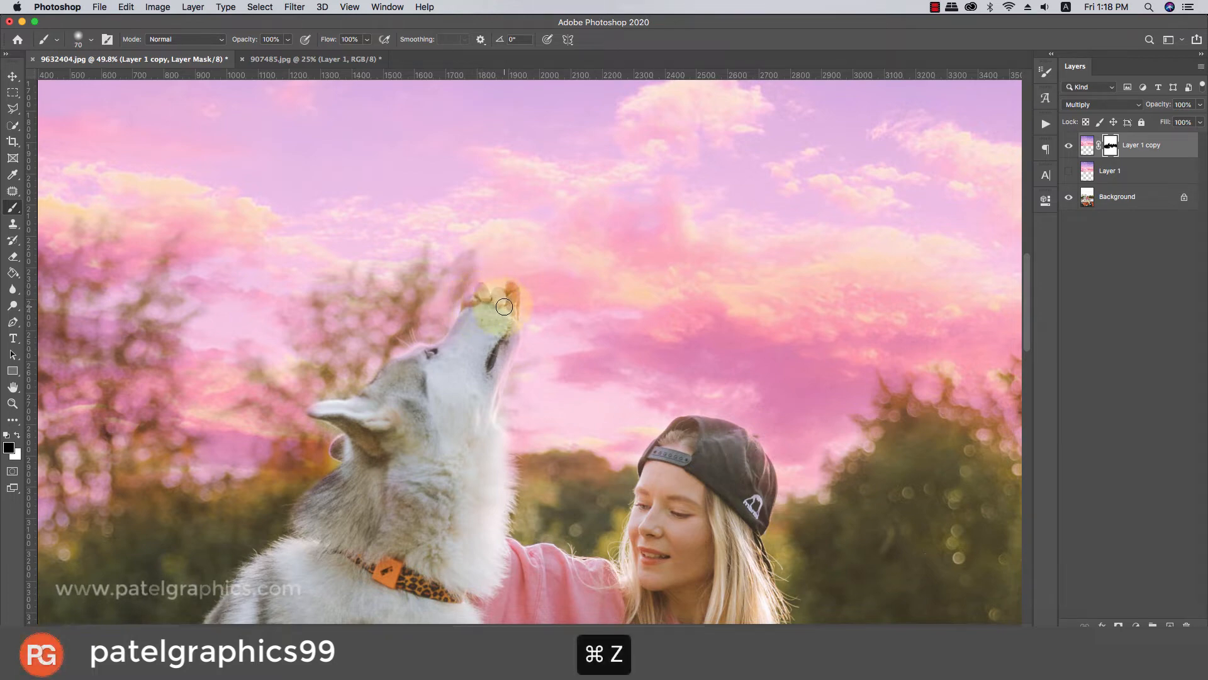
pyautogui.press(']')
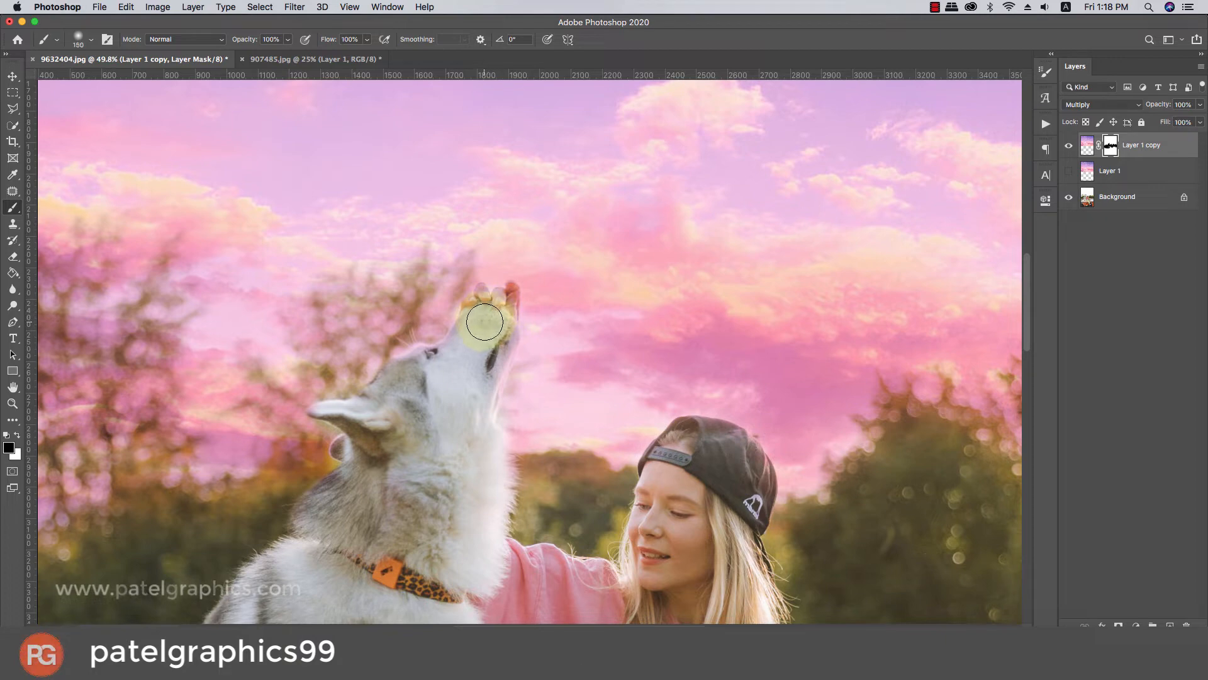
pyautogui.moveTo(485, 322)
pyautogui.mouseDown()
pyautogui.moveTo(350, 445)
pyautogui.moveTo(390, 444)
pyautogui.mouseUp()
pyautogui.press('[')
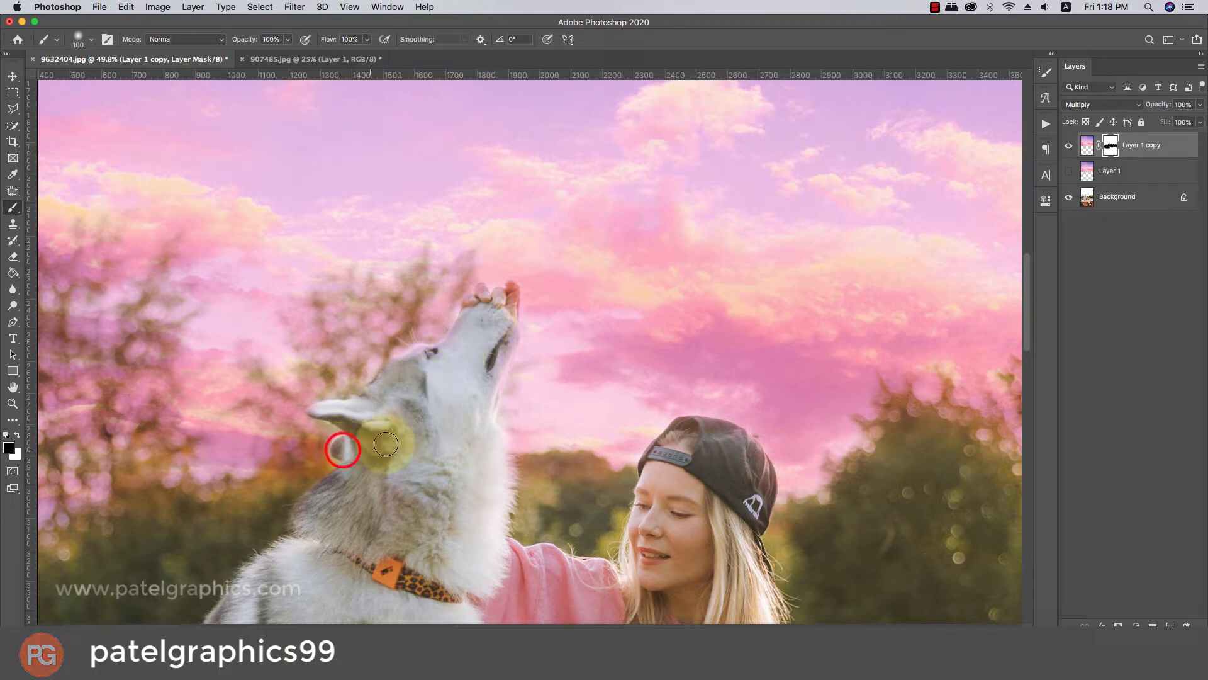
# Clean the remaining sky tint off the dog's muzzle, cheek and throat on the mask, adjusting the brush size between strokes.
pyautogui.press(']')
pyautogui.press(']')
pyautogui.press(']')
pyautogui.moveTo(477, 338)
pyautogui.mouseDown()
pyautogui.moveTo(452, 371)
pyautogui.moveTo(448, 418)
pyautogui.moveTo(461, 404)
pyautogui.mouseUp()
pyautogui.press('[')
pyautogui.press('[')
pyautogui.moveTo(496, 344); pyautogui.dragTo(460, 476)
pyautogui.press(']')
# Mask the sky tint off the girl's forehead and face with a larger brush.
pyautogui.scroll(-1, 600, 508)
pyautogui.press(']')
pyautogui.press(']')
pyautogui.press(']')
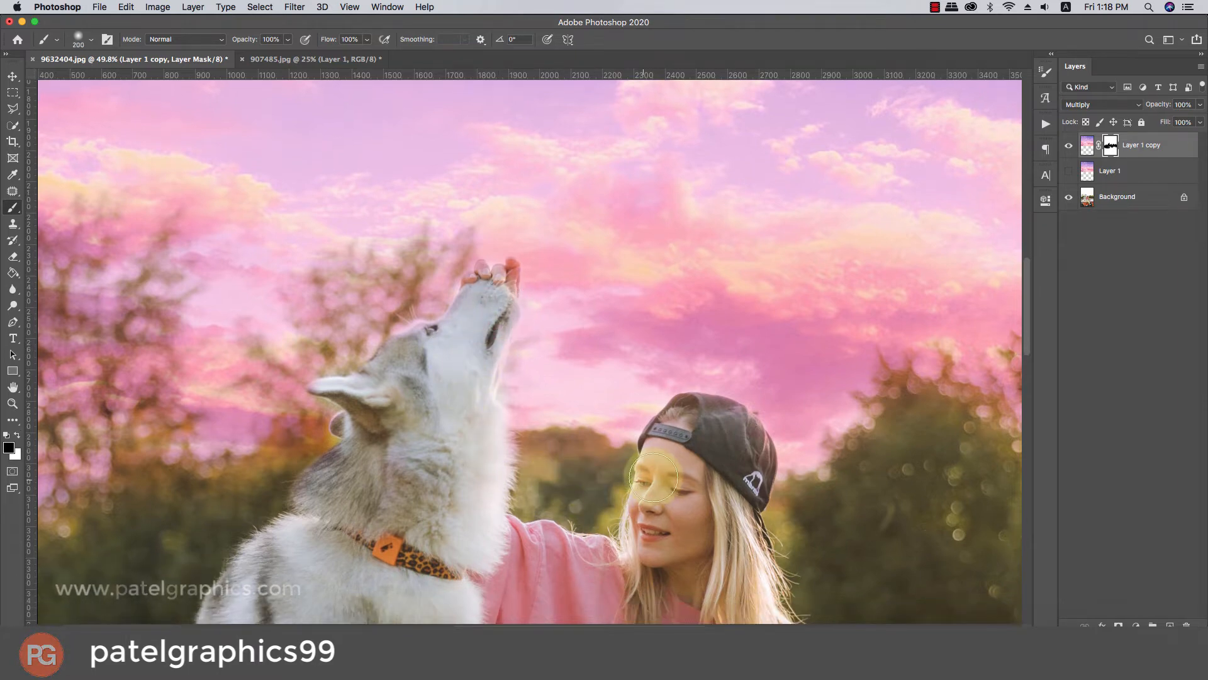
pyautogui.moveTo(683, 442); pyautogui.dragTo(656, 529)
# Mask the sky tint off the girl's black cap with a smaller brush of about 150 px.
pyautogui.scroll(-4, 633, 528)
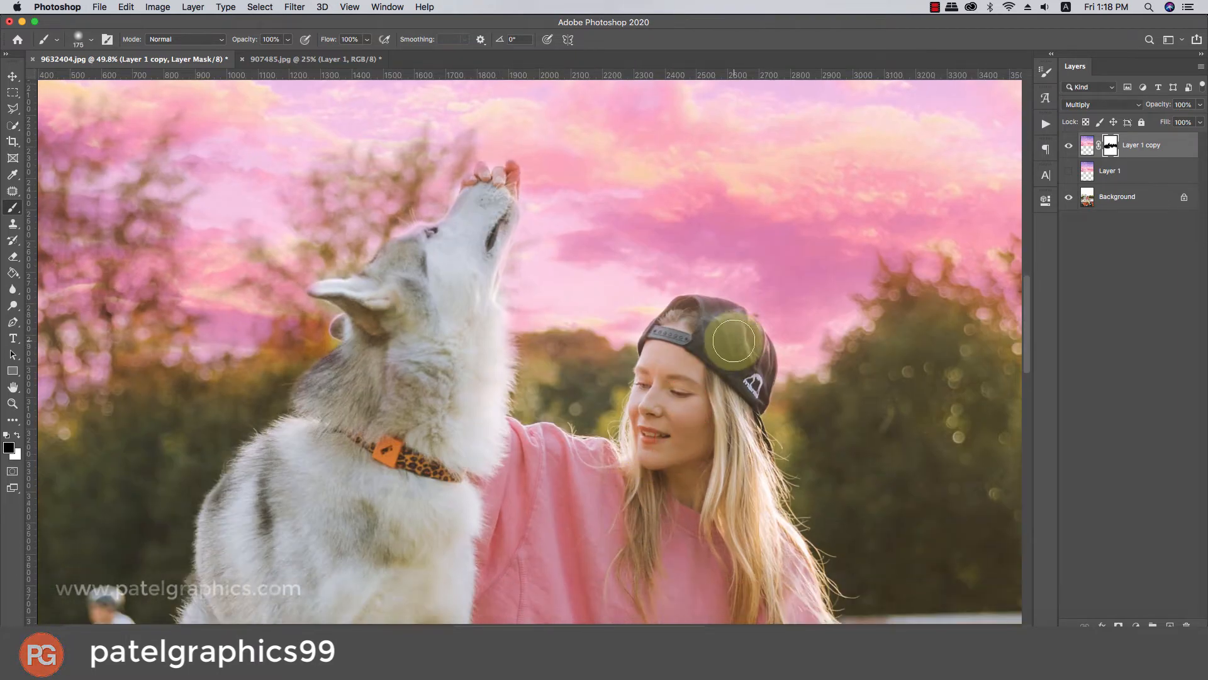
pyautogui.press('[')
pyautogui.press('[')
pyautogui.press('[')
pyautogui.moveTo(729, 322)
pyautogui.mouseDown()
pyautogui.moveTo(753, 362)
pyautogui.moveTo(739, 401)
pyautogui.mouseUp()
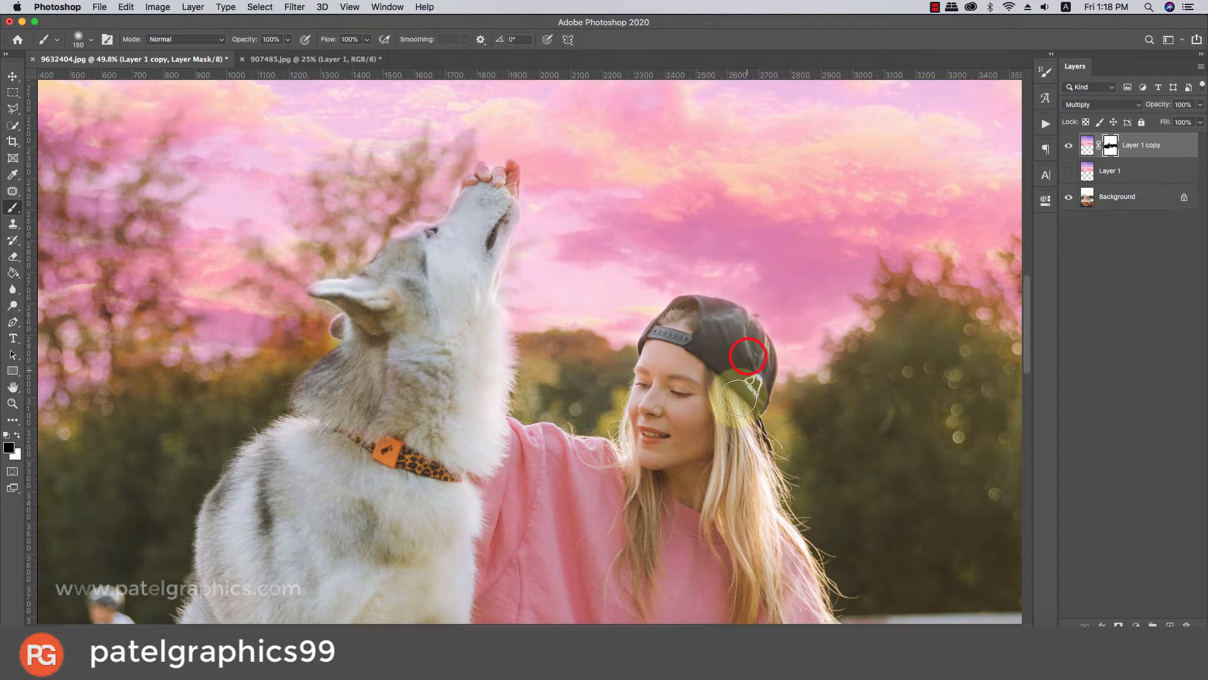
pyautogui.moveTo(712, 325); pyautogui.dragTo(685, 340)
pyautogui.press(']')
# Make the original Layer 1 visible and set its blend mode to Normal.
pyautogui.scroll(-8, 688, 418)
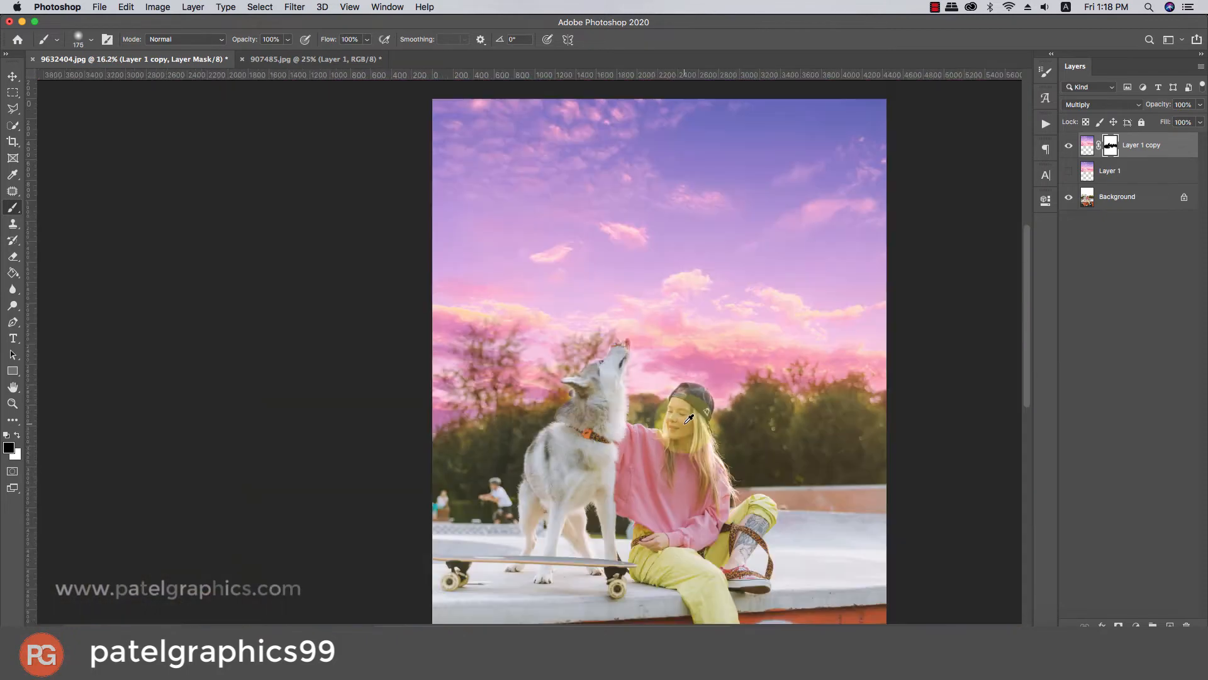
pyautogui.scroll(-1, 602, 434)
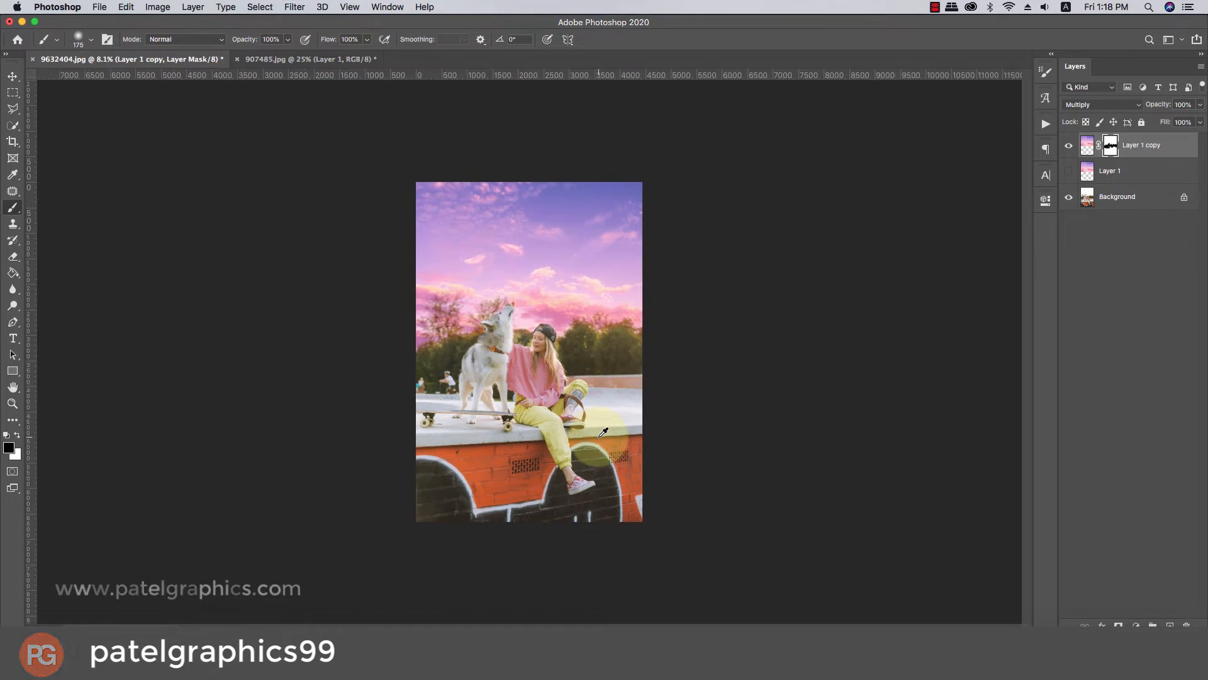
pyautogui.scroll(3, 577, 430)
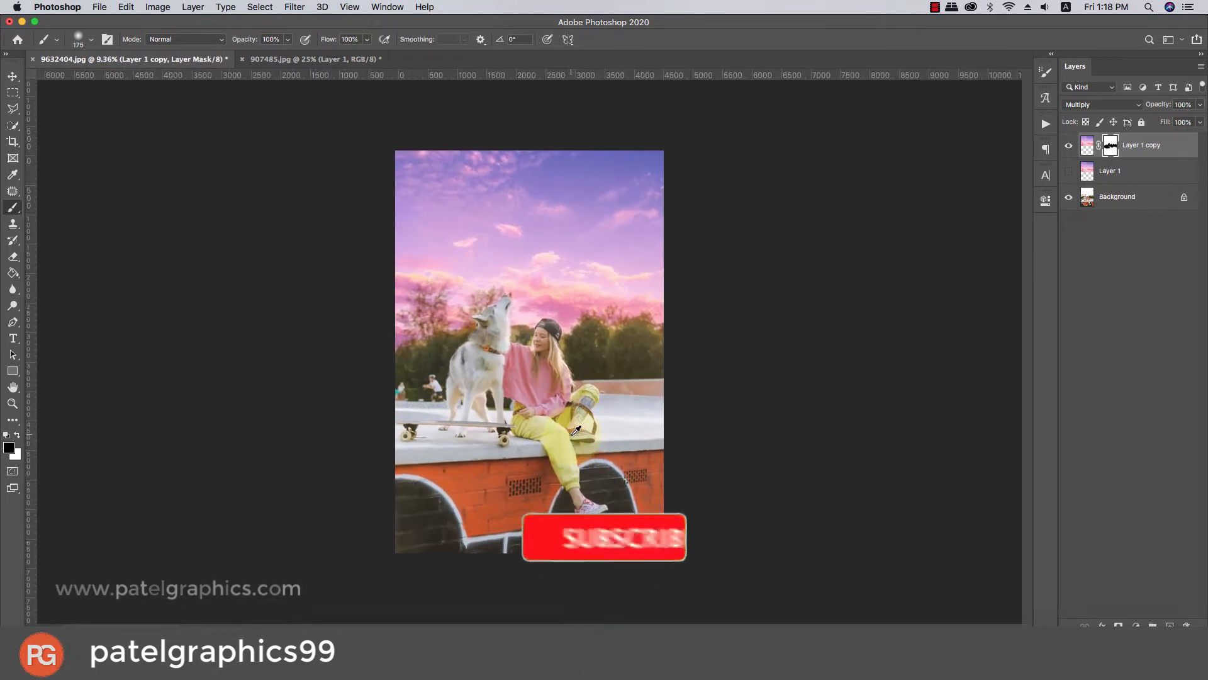
pyautogui.click(1152, 146)
pyautogui.click(1117, 170)
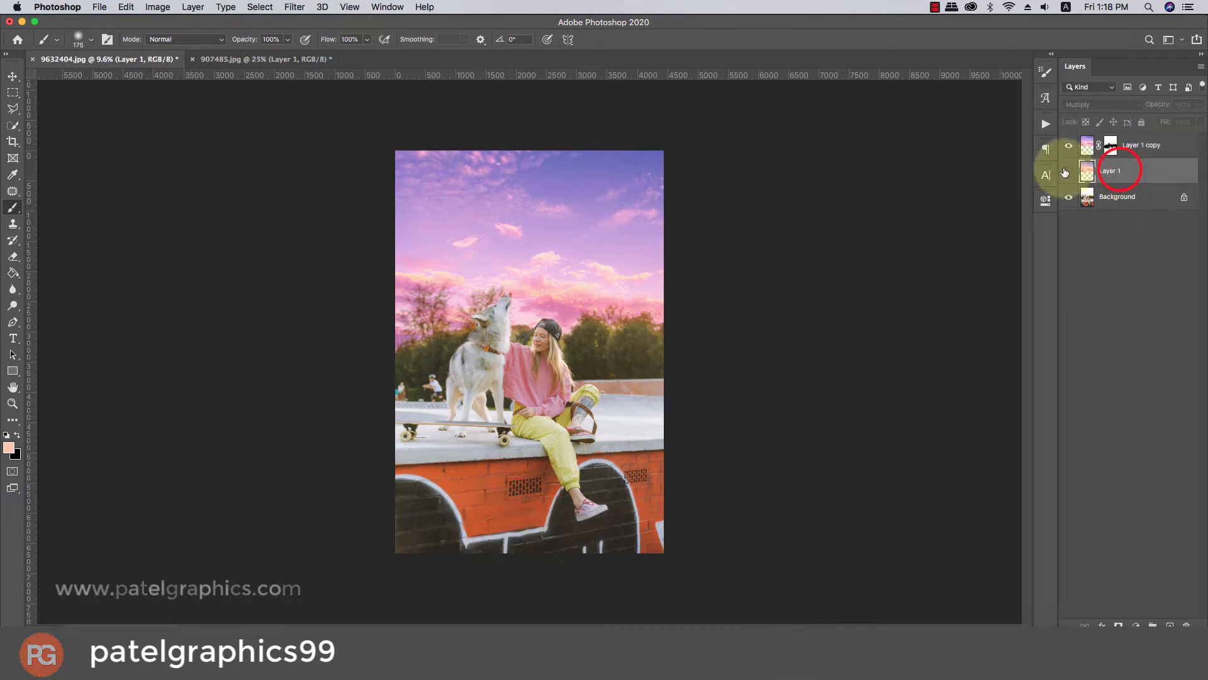
pyautogui.click(1069, 172)
pyautogui.click(1087, 107)
pyautogui.click(1081, 65)
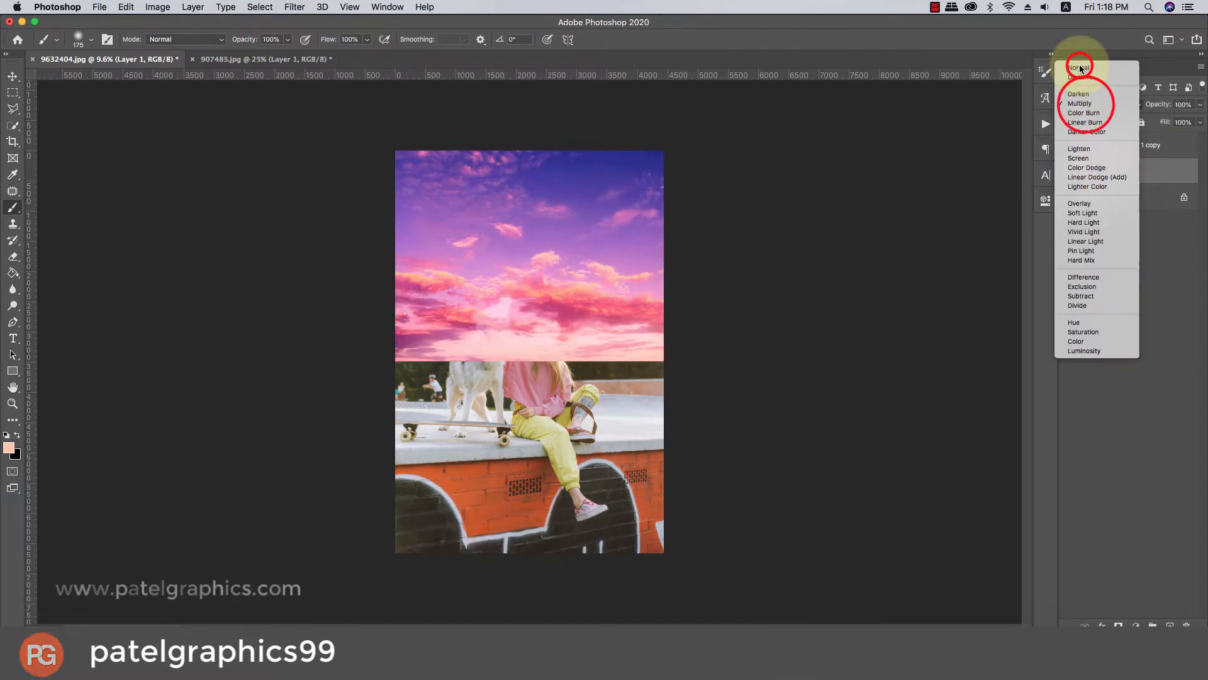
# Move Layer 1 above Layer 1 copy and enlarge it to cover the whole canvas.
pyautogui.moveTo(1133, 175); pyautogui.dragTo(1133, 139)
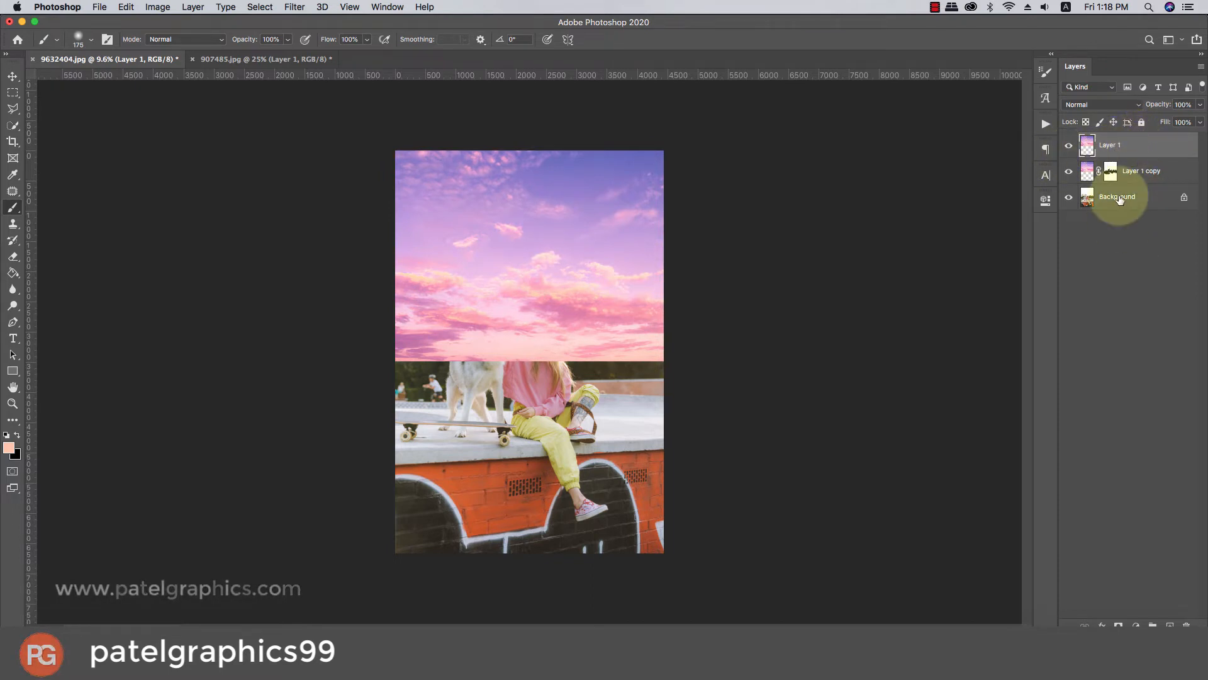
pyautogui.click(1136, 143)
pyautogui.press('super+t')
pyautogui.moveTo(621, 299); pyautogui.dragTo(620, 453)
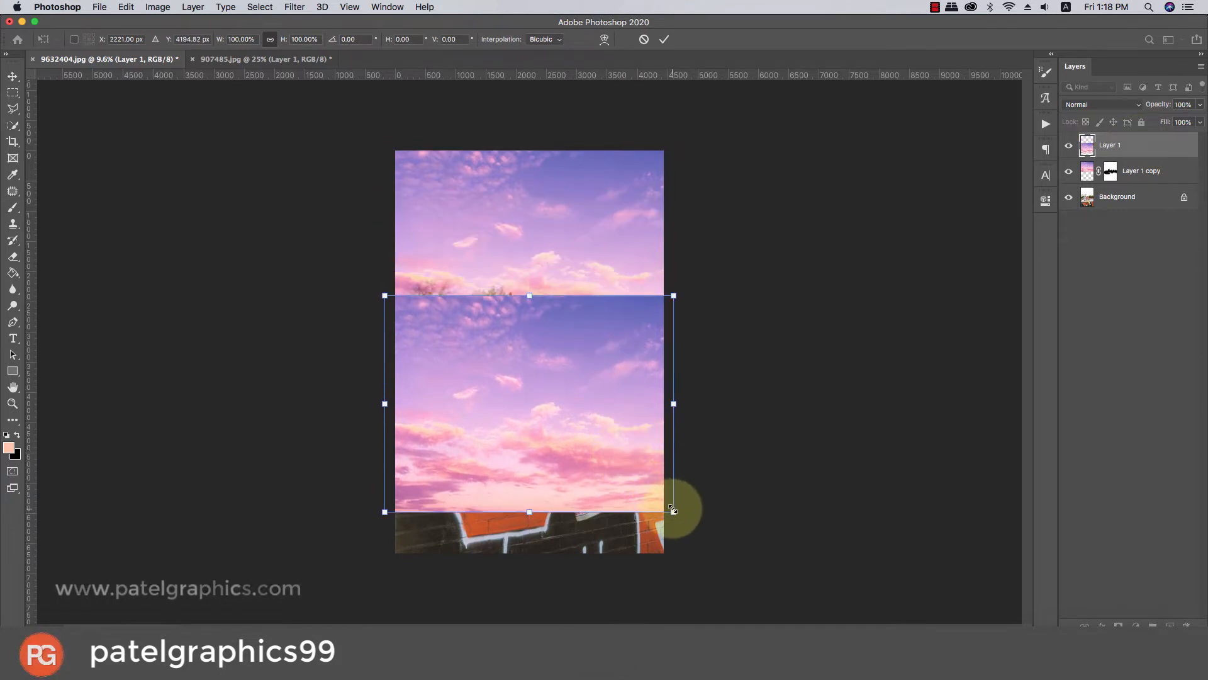
pyautogui.moveTo(672, 510); pyautogui.dragTo(801, 603)
pyautogui.moveTo(719, 483); pyautogui.dragTo(710, 423)
pyautogui.press('Return')
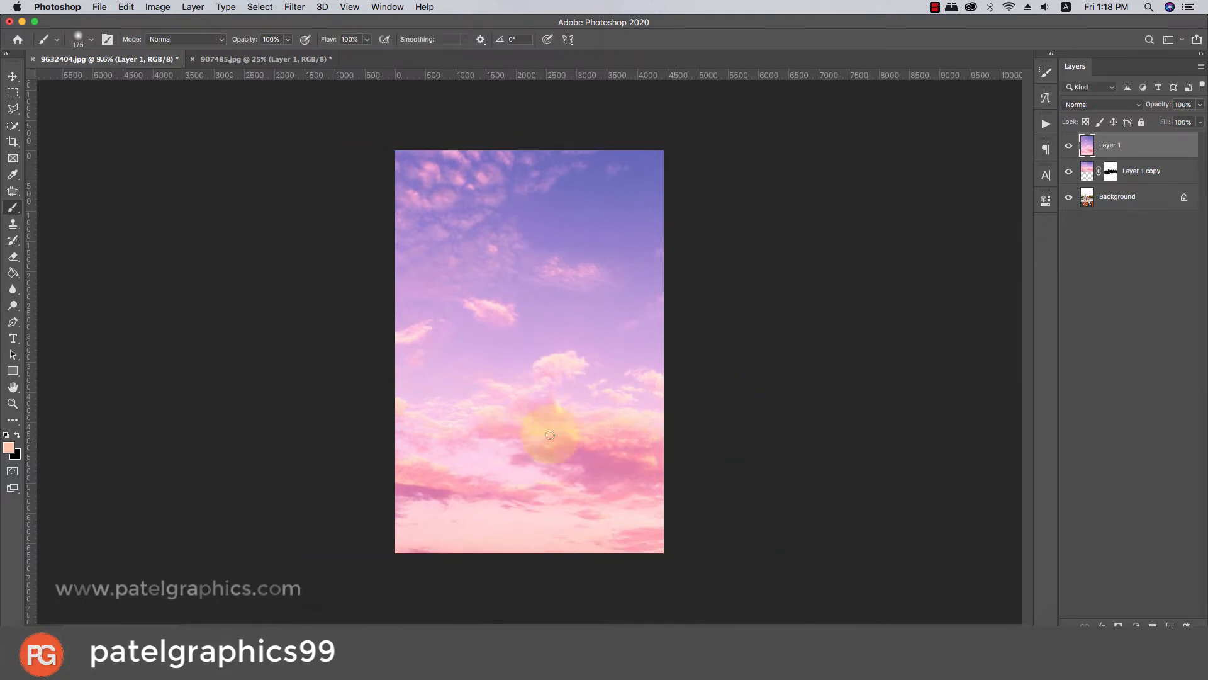
# Apply a Gaussian Blur with a radius of 224 pixels to the sky on Layer 1.
pyautogui.click(296, 8)
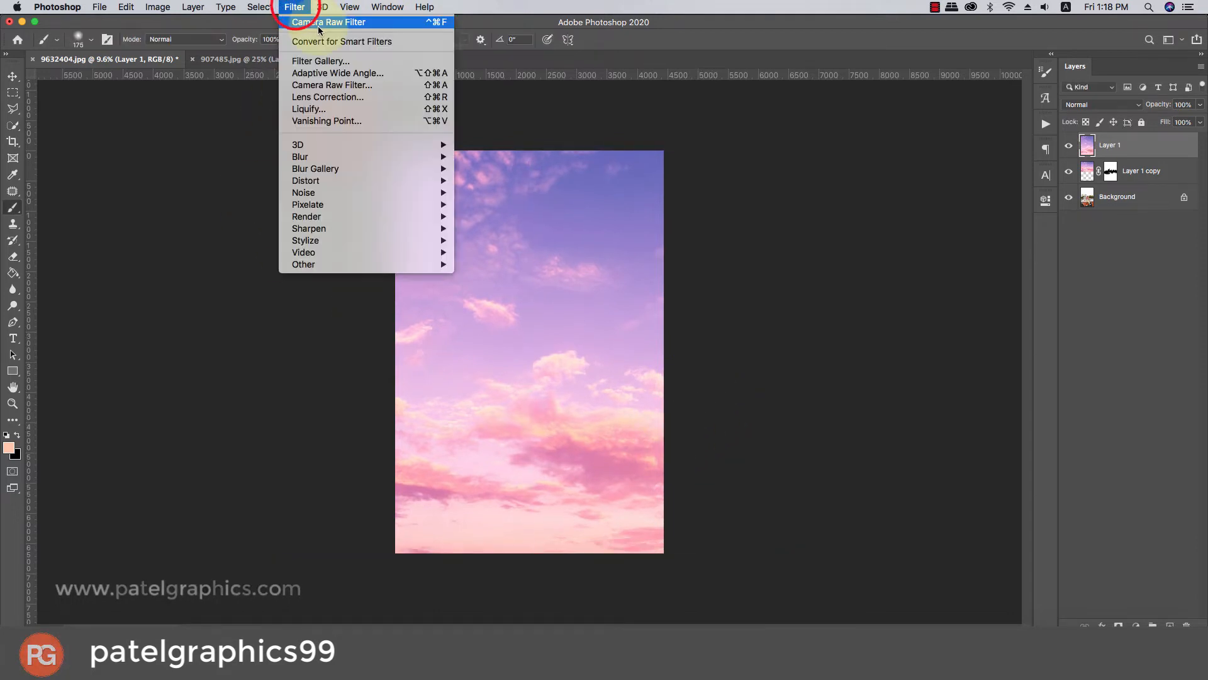
pyautogui.moveTo(379, 159)
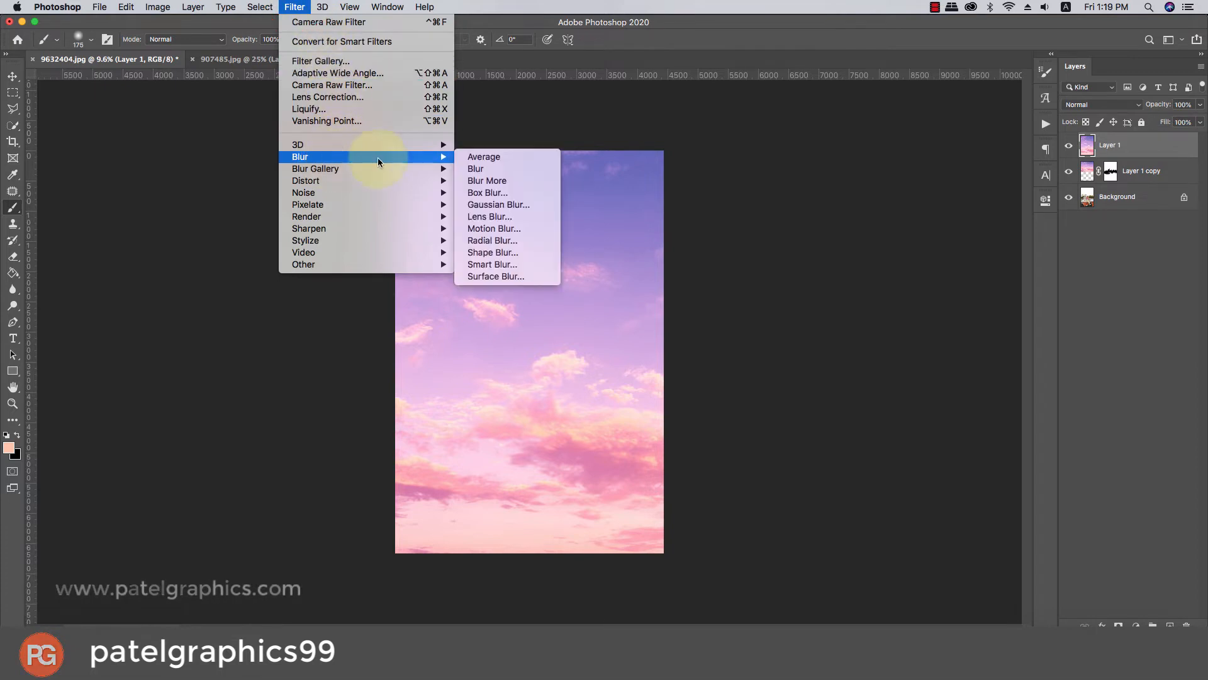
pyautogui.click(481, 208)
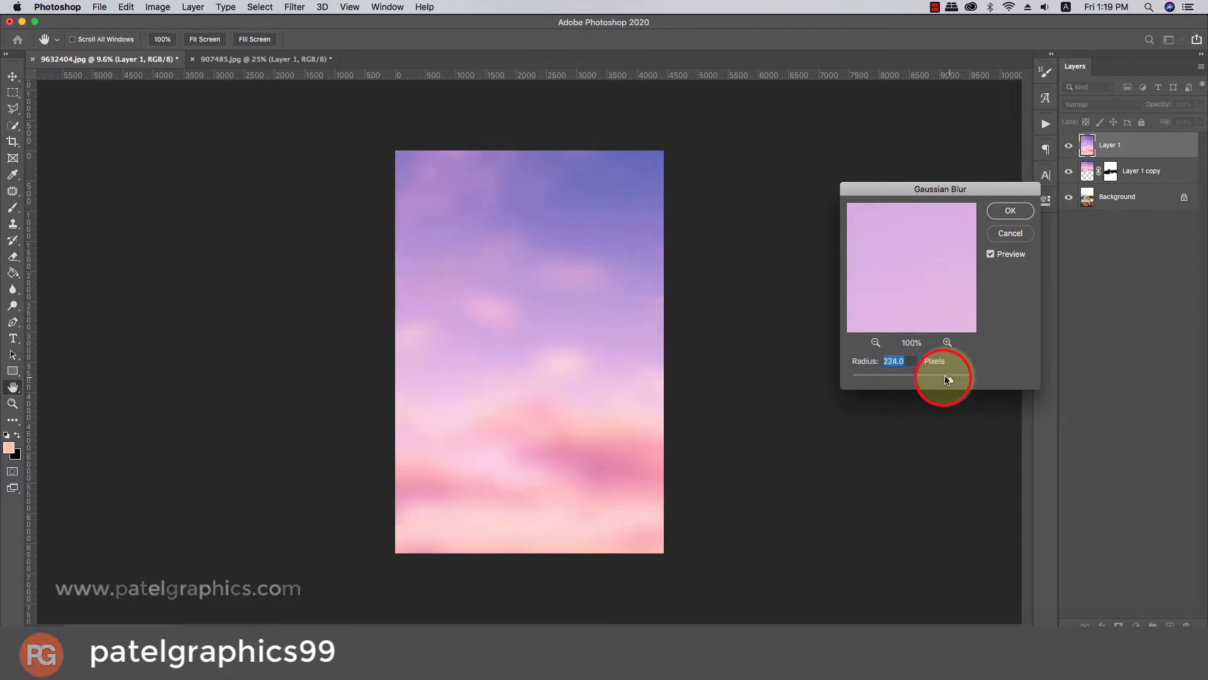
pyautogui.click(1011, 210)
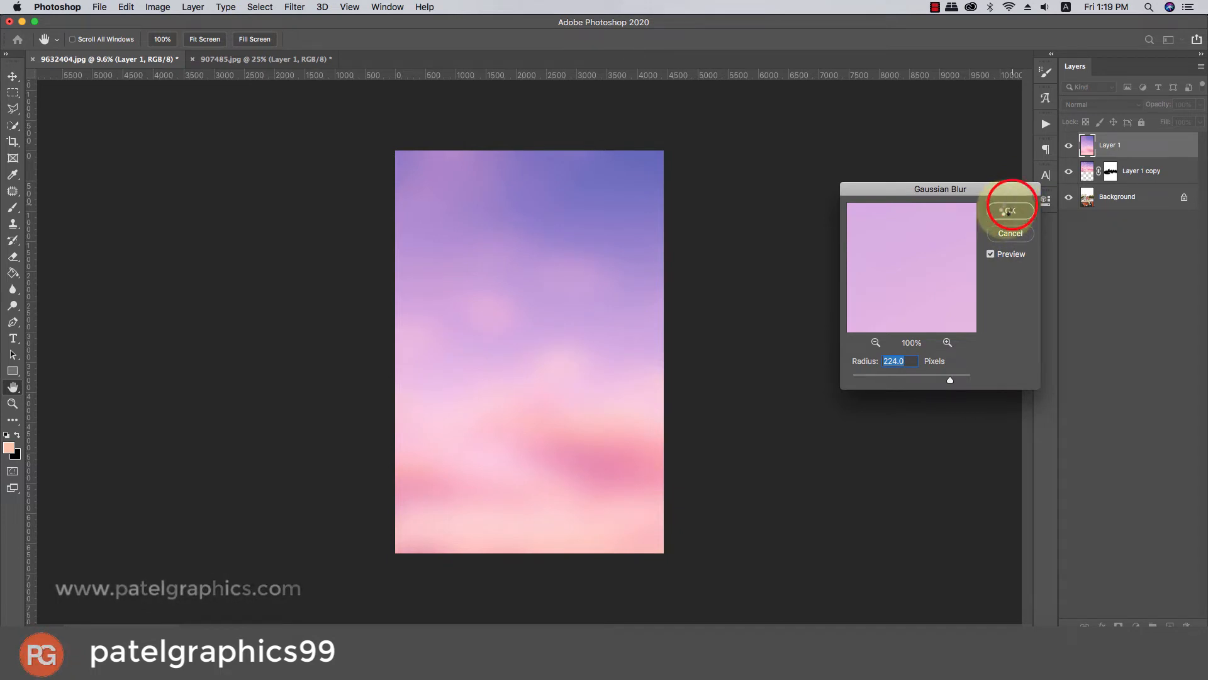
pyautogui.press('b')
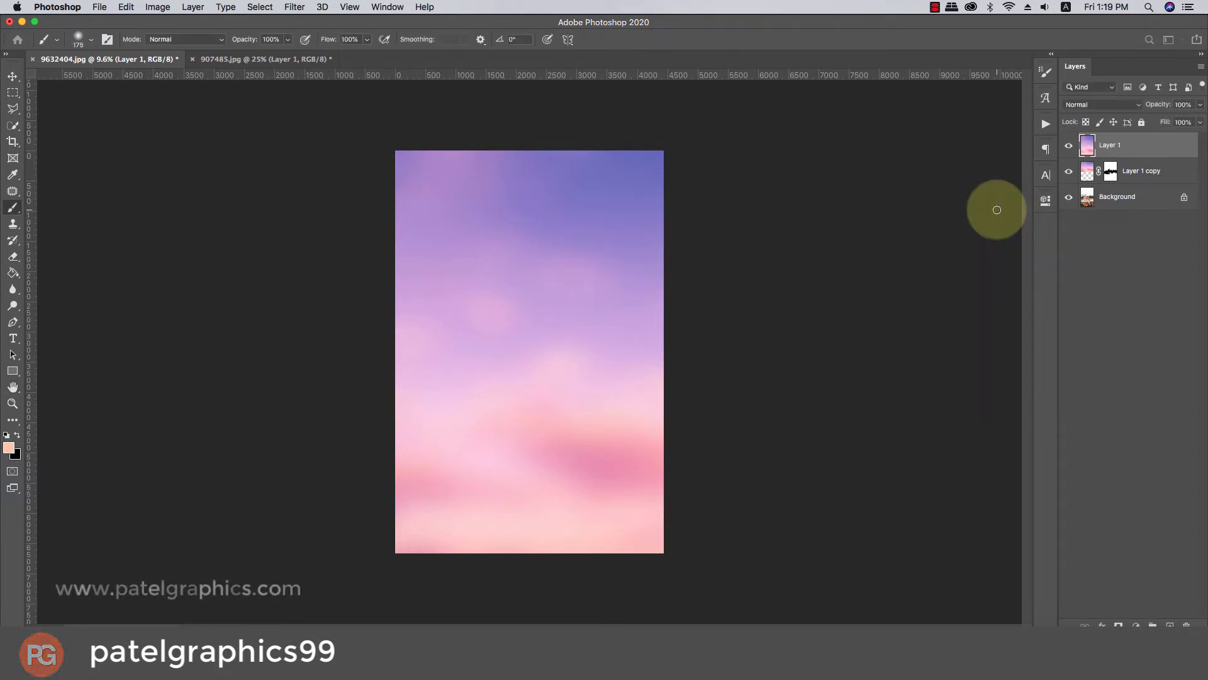
# Set the blurred Layer 1 to Multiply blend mode with 25% opacity.
pyautogui.click(1078, 103)
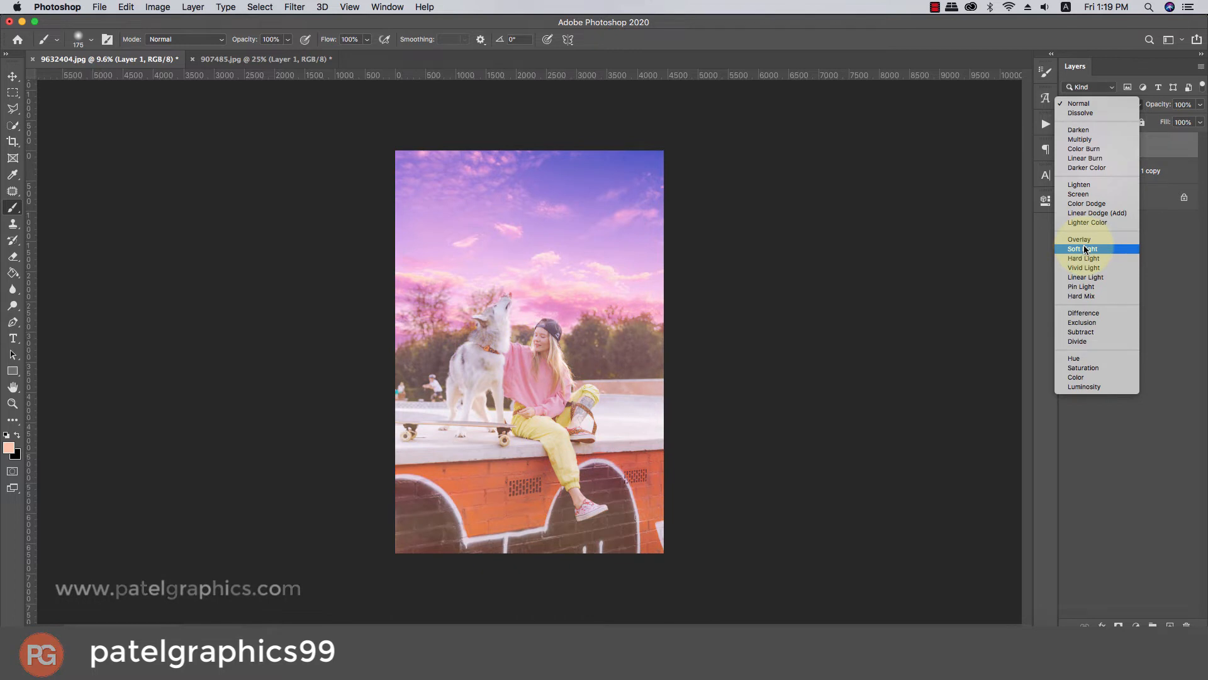
pyautogui.click(1078, 139)
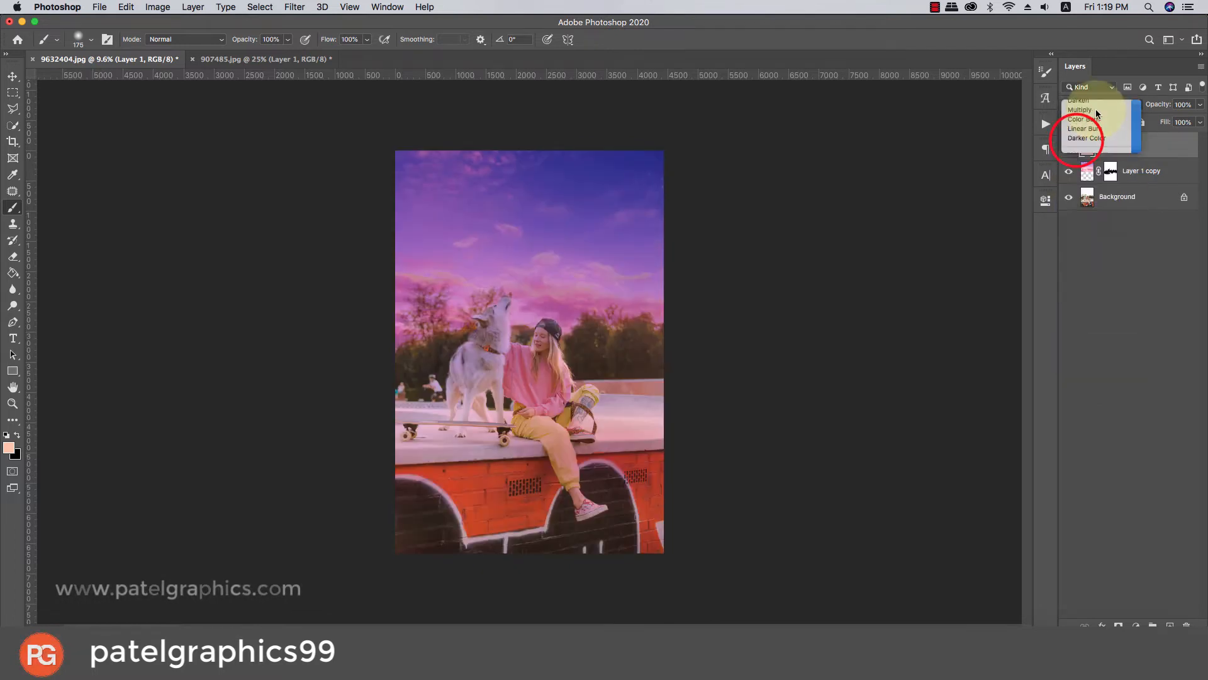
pyautogui.moveTo(1200, 108); pyautogui.dragTo(1155, 124)
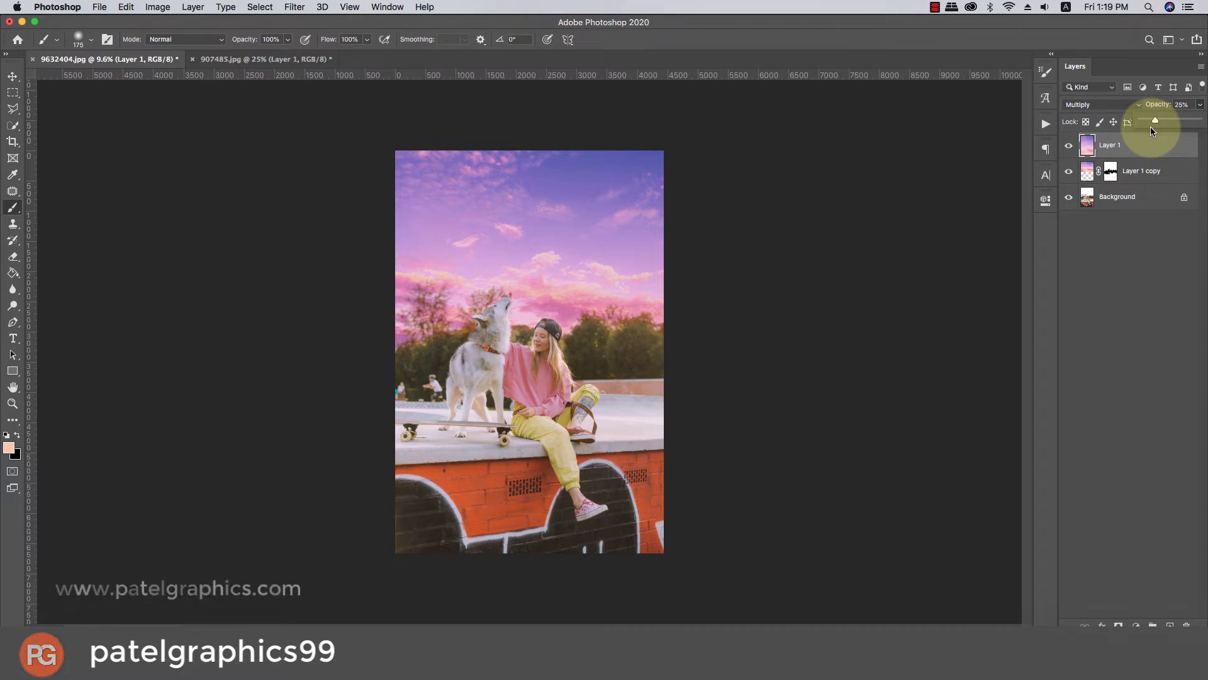
# Compare the photo with and without the blurred Layer 1, and inspect the dog and girl up close.
pyautogui.click(1069, 146)
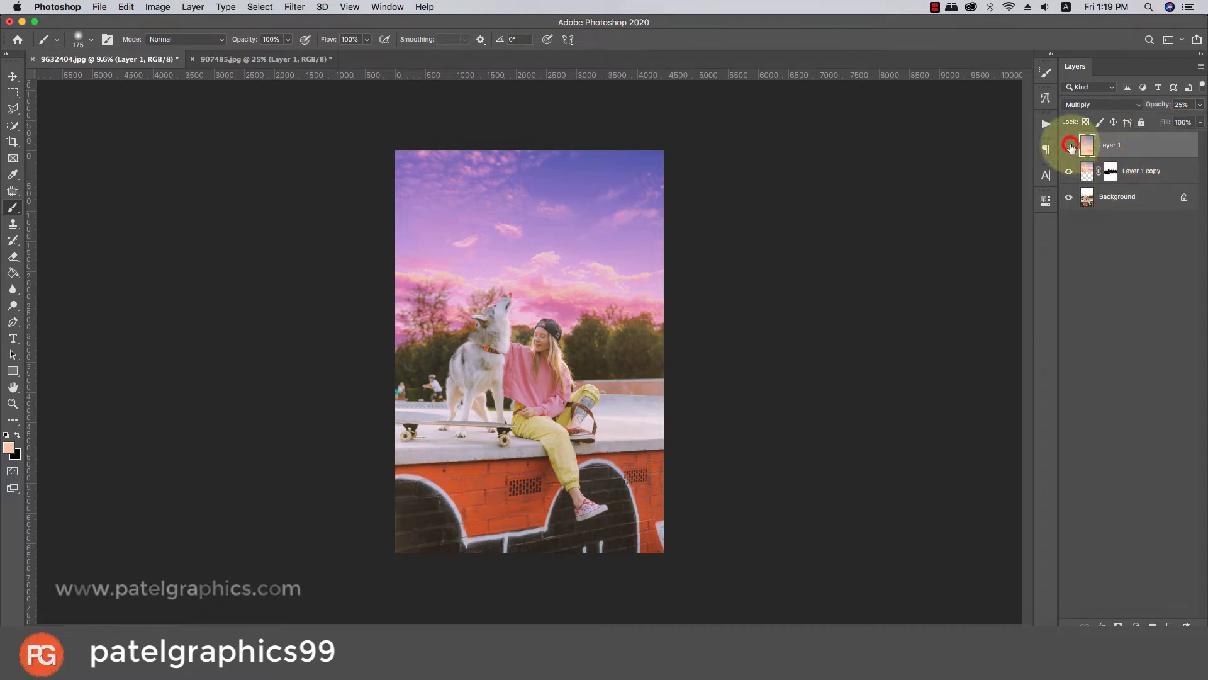
pyautogui.click(1070, 146)
pyautogui.click(1070, 146)
pyautogui.click(1070, 146)
pyautogui.click(1070, 146)
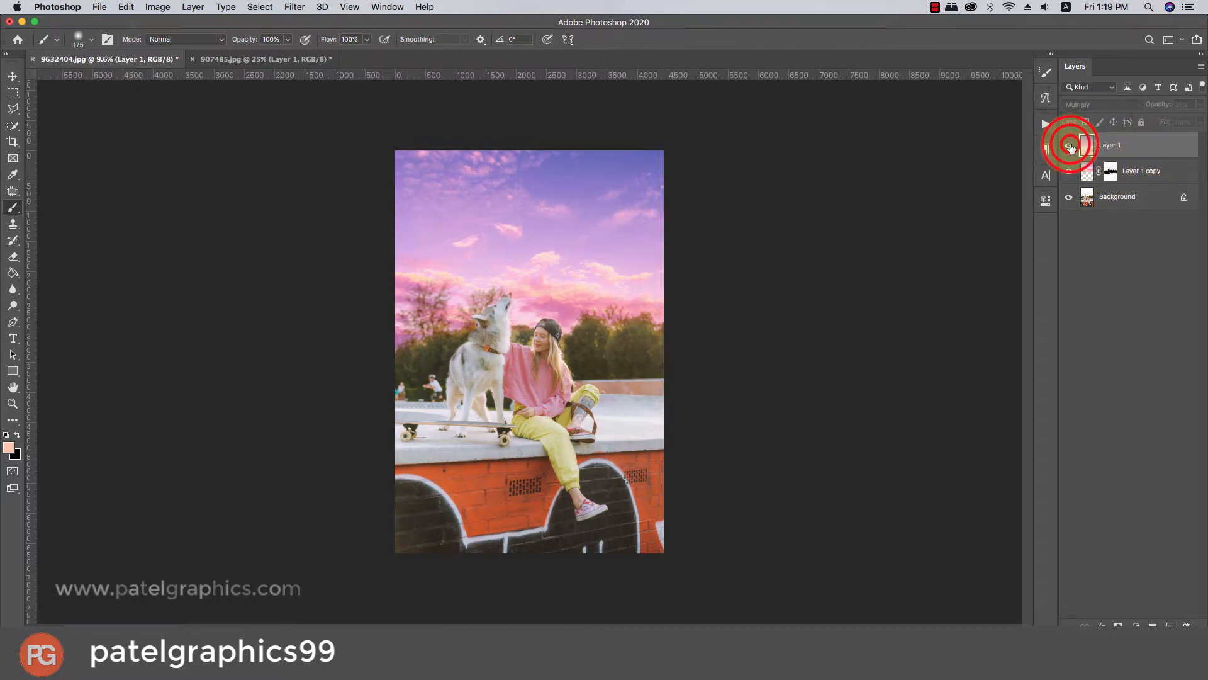
pyautogui.click(1070, 146)
pyautogui.keyDown('alt'); pyautogui.scroll(5, 510, 315); pyautogui.keyUp('alt')
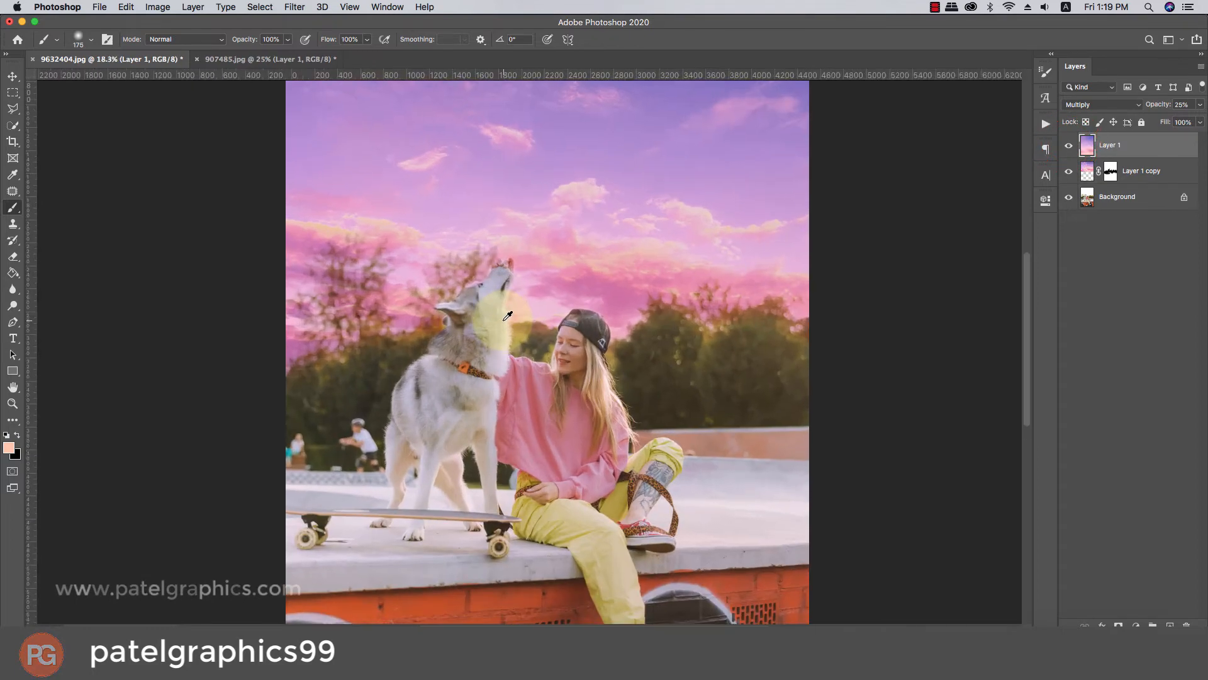
pyautogui.scroll(-10, 504, 320)
pyautogui.scroll(4, 505, 320)
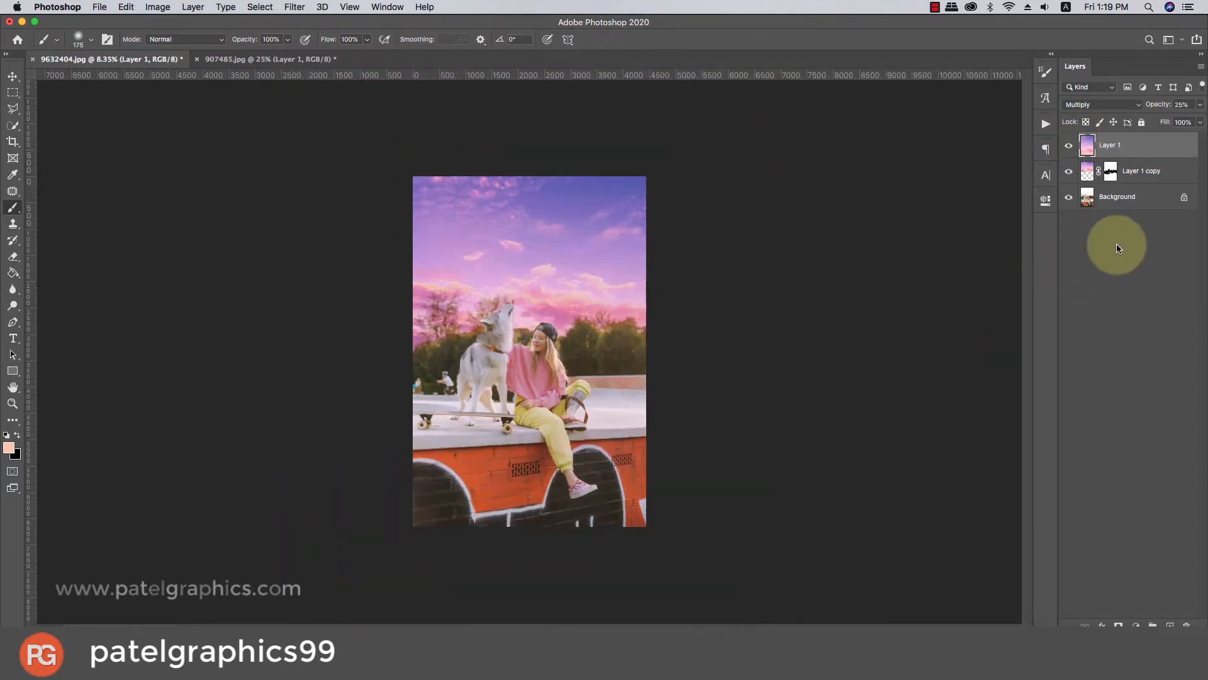
# Create a new layer on top and fill it with the merged image using Apply Image, Multiply blending at 100% opacity.
pyautogui.click(1169, 625)
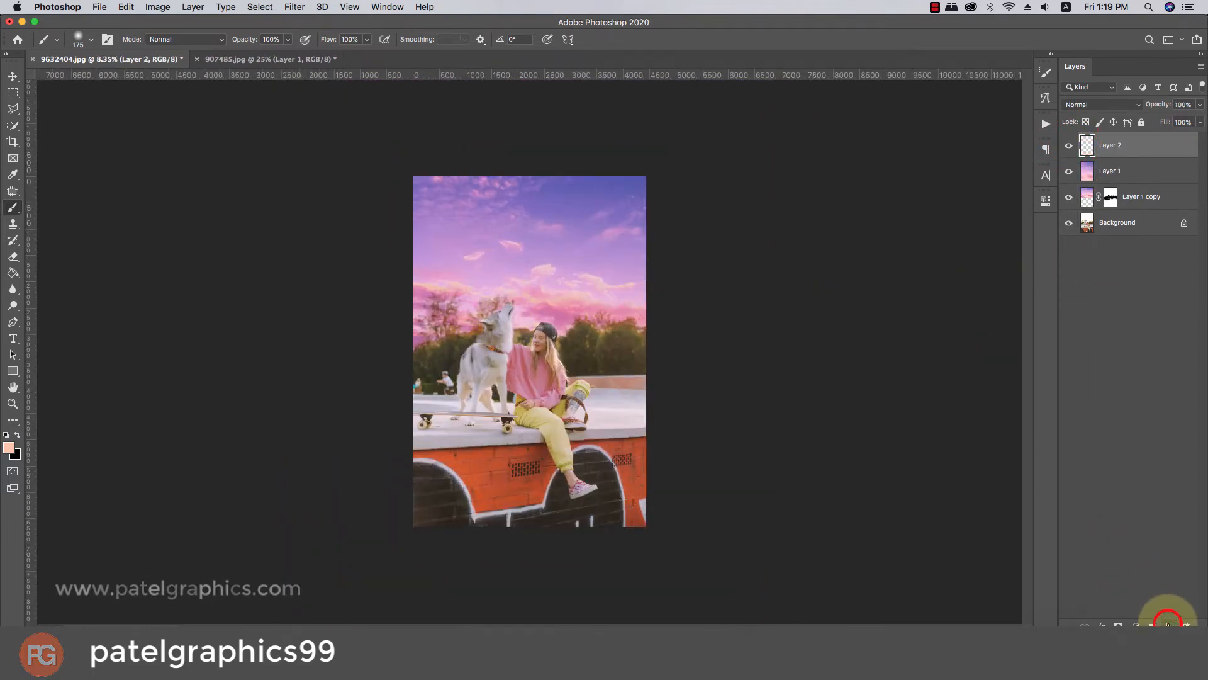
pyautogui.click(158, 8)
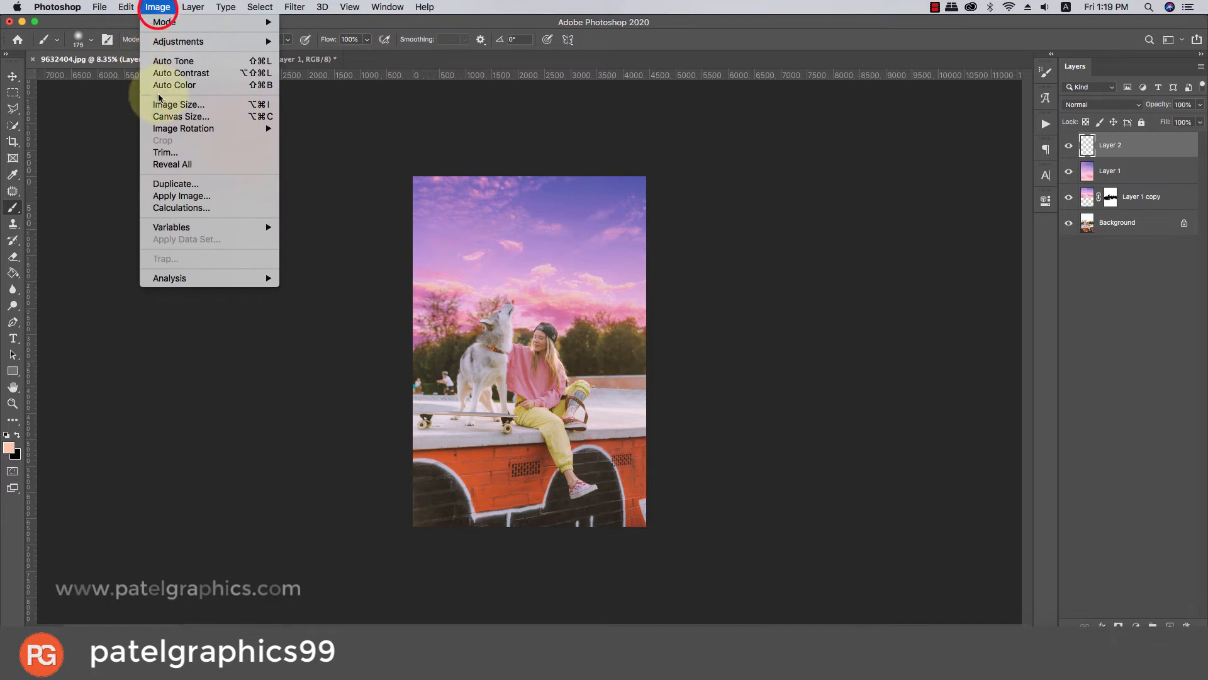
pyautogui.click(175, 200)
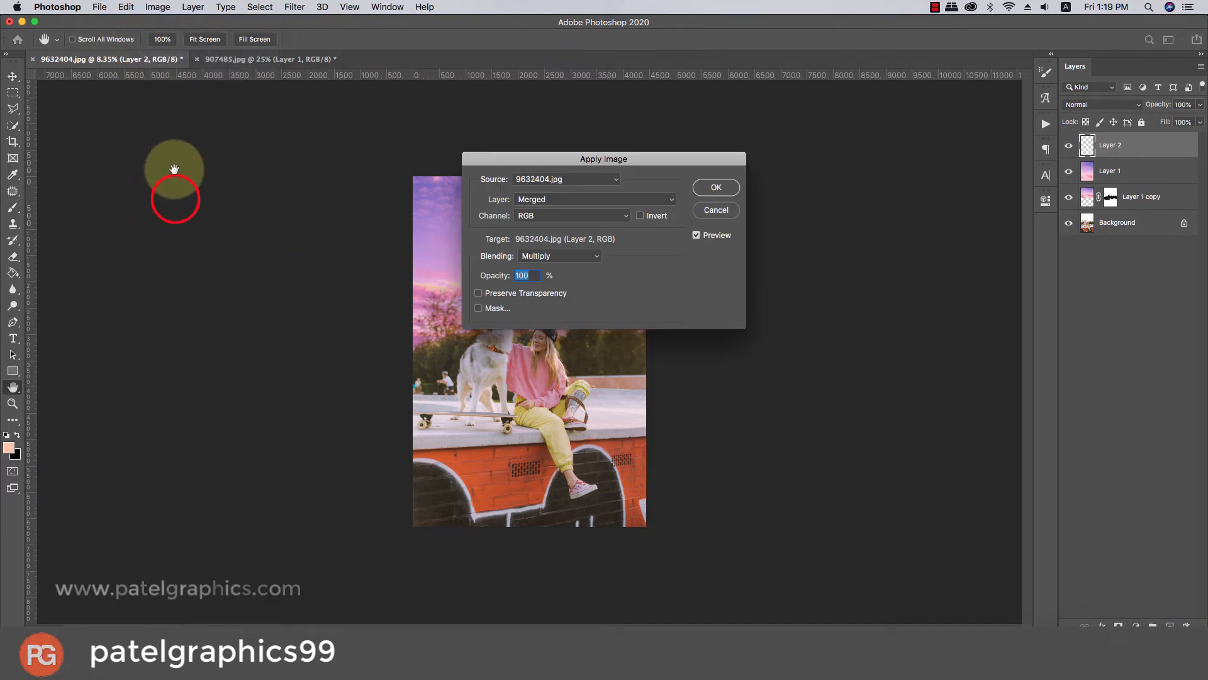
pyautogui.click(689, 191)
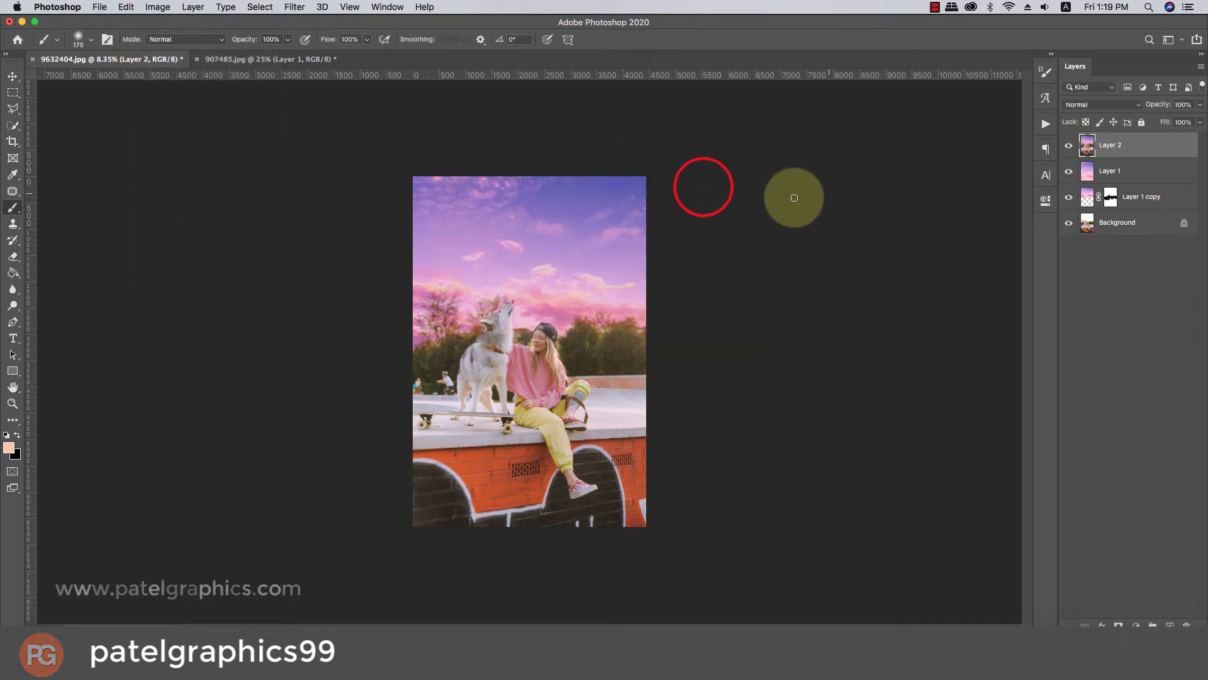
# Start the Camera Raw Filter on Layer 2, apply the Auto adjustments and set Exposure to 0.00.
pyautogui.click(290, 8)
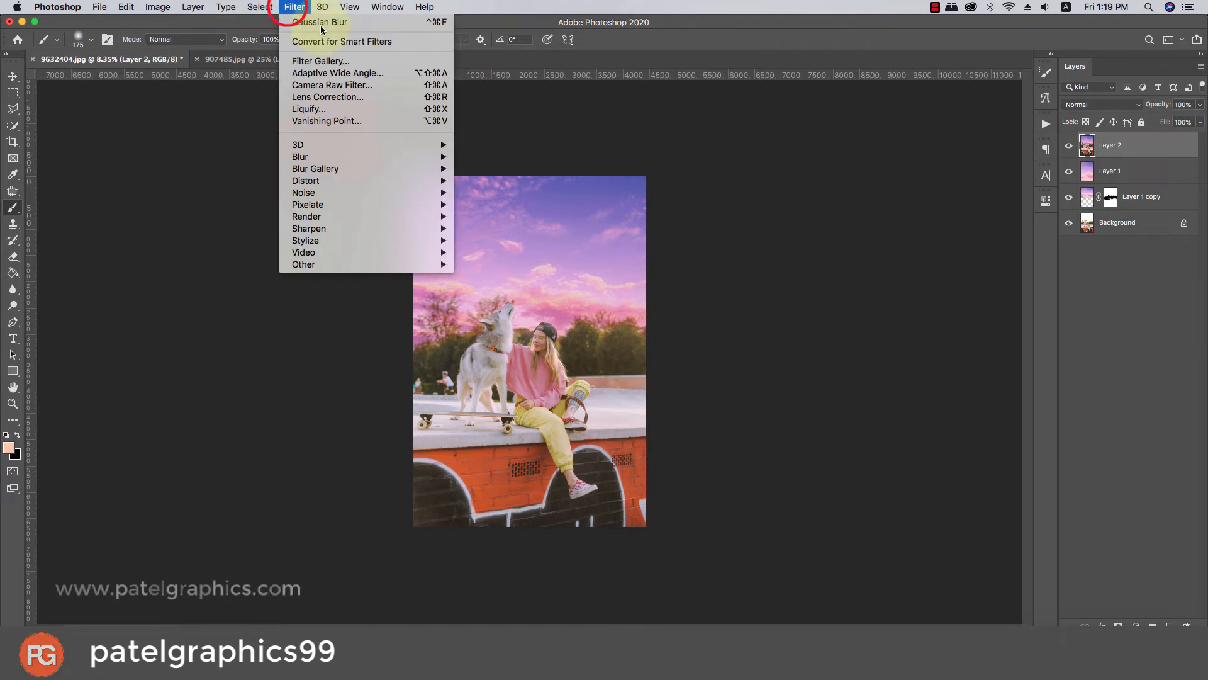
pyautogui.click(300, 89)
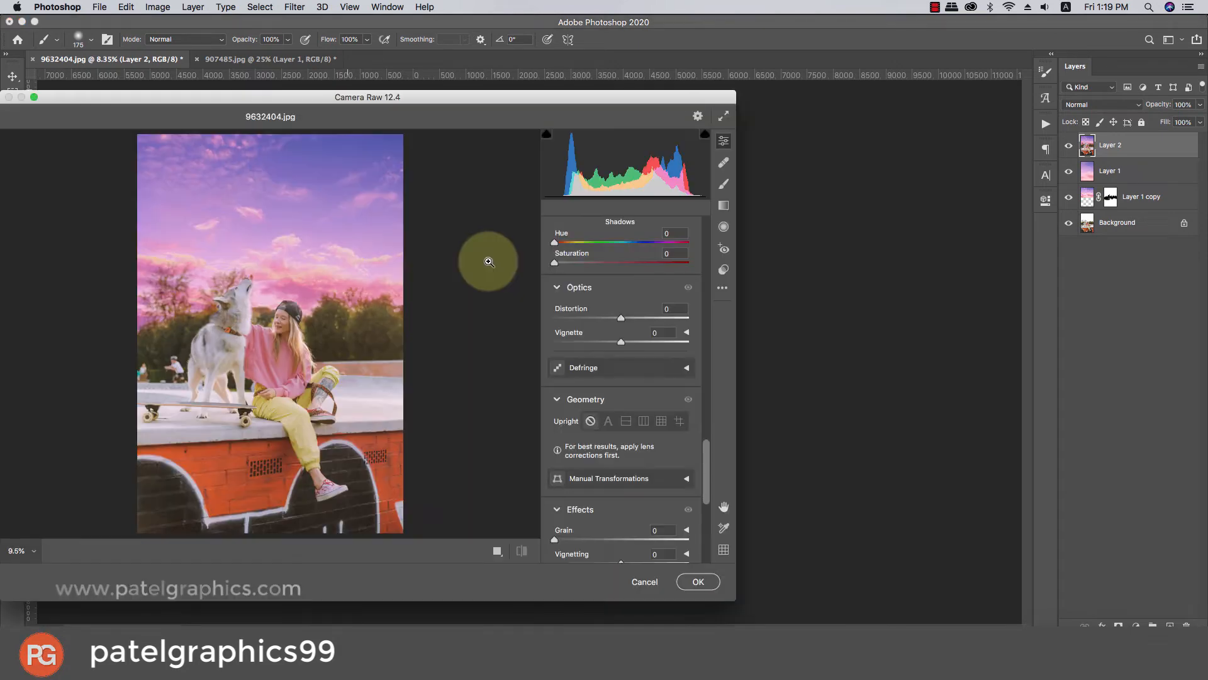
pyautogui.scroll(2, 707, 236)
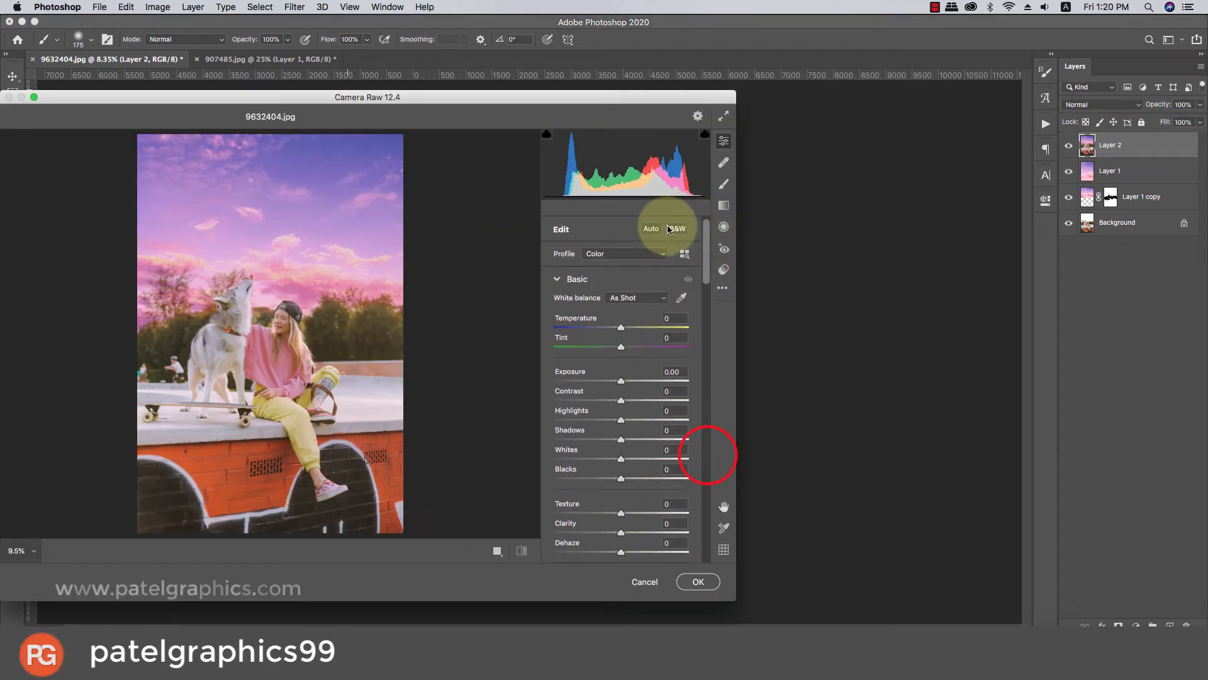
pyautogui.click(652, 229)
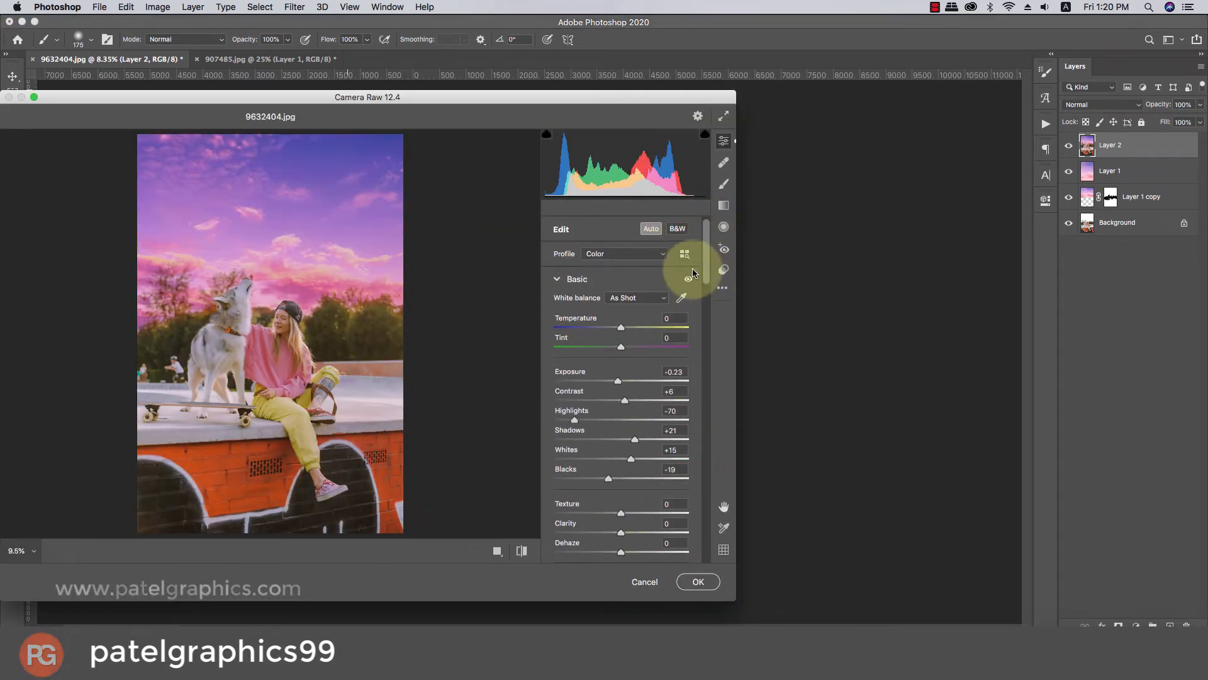
pyautogui.moveTo(707, 247); pyautogui.dragTo(711, 280)
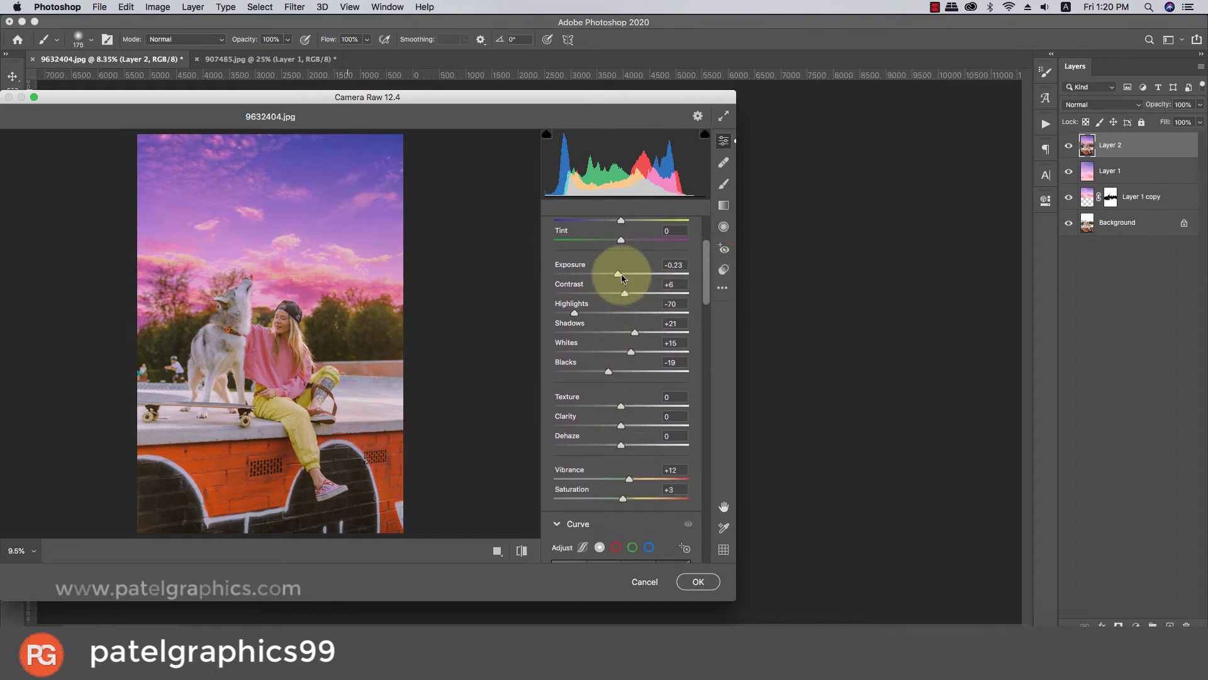
pyautogui.moveTo(622, 277); pyautogui.dragTo(627, 277)
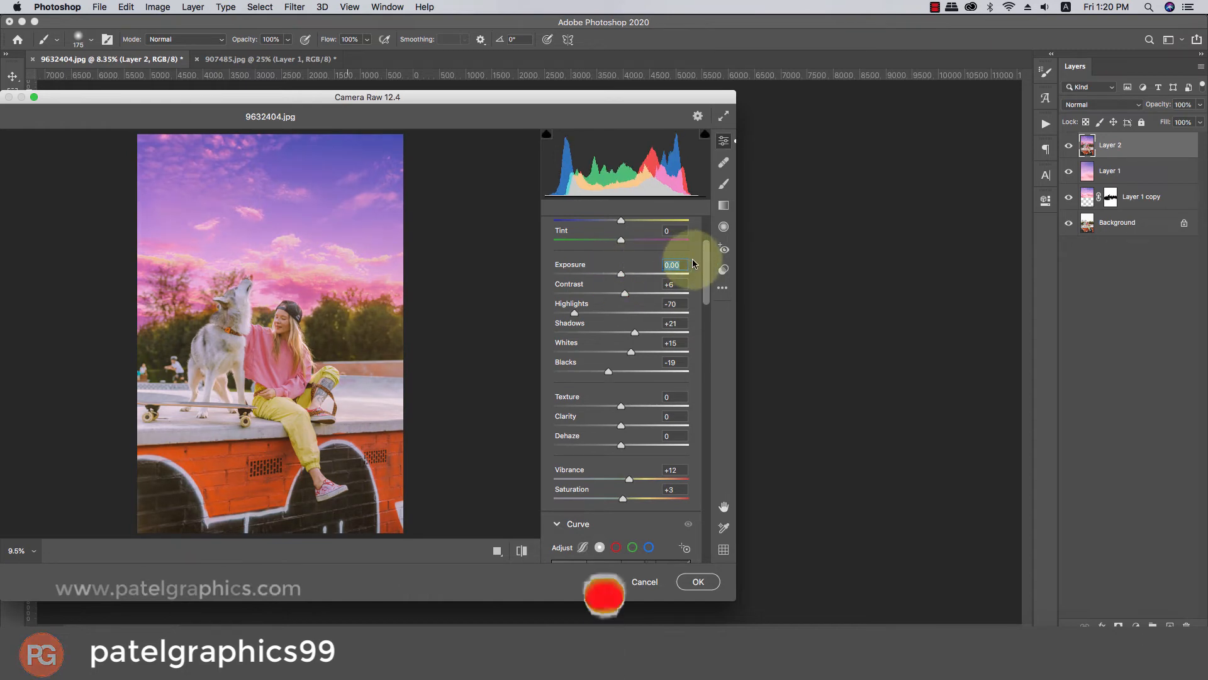
# Calibrate the primaries: red hue +22 and saturation -12, green hue +15 and saturation -24, blue hue -21 and saturation +13.
pyautogui.moveTo(707, 268); pyautogui.dragTo(693, 553)
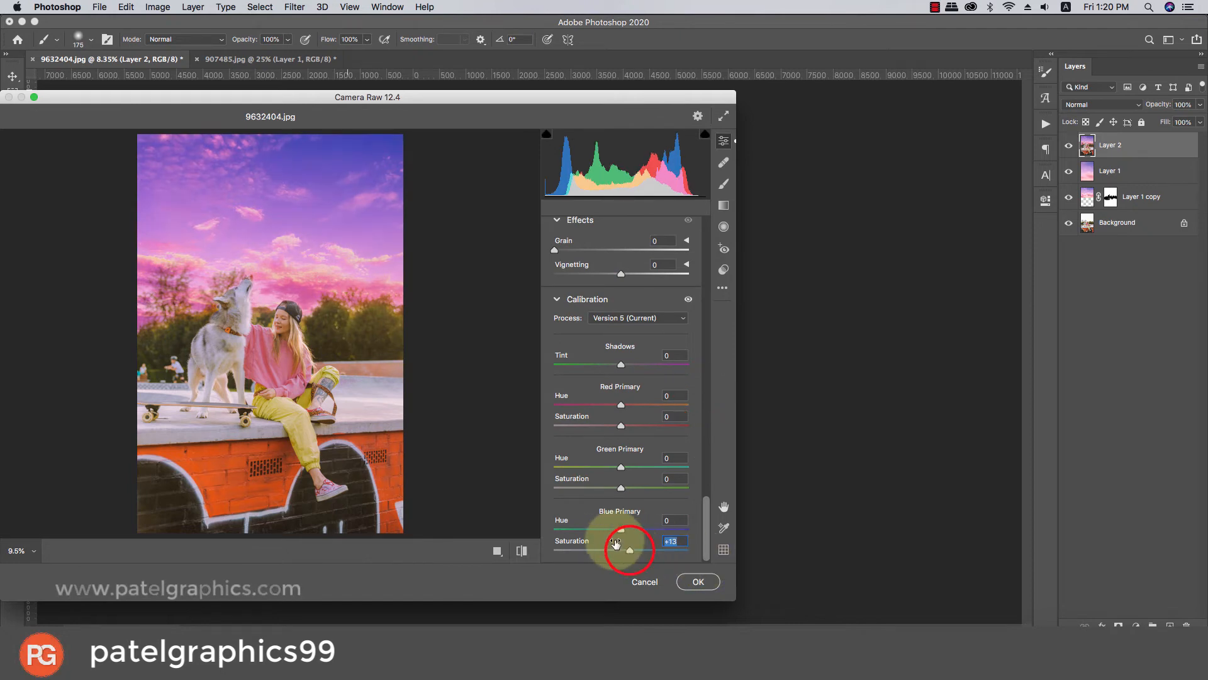
pyautogui.click(606, 487)
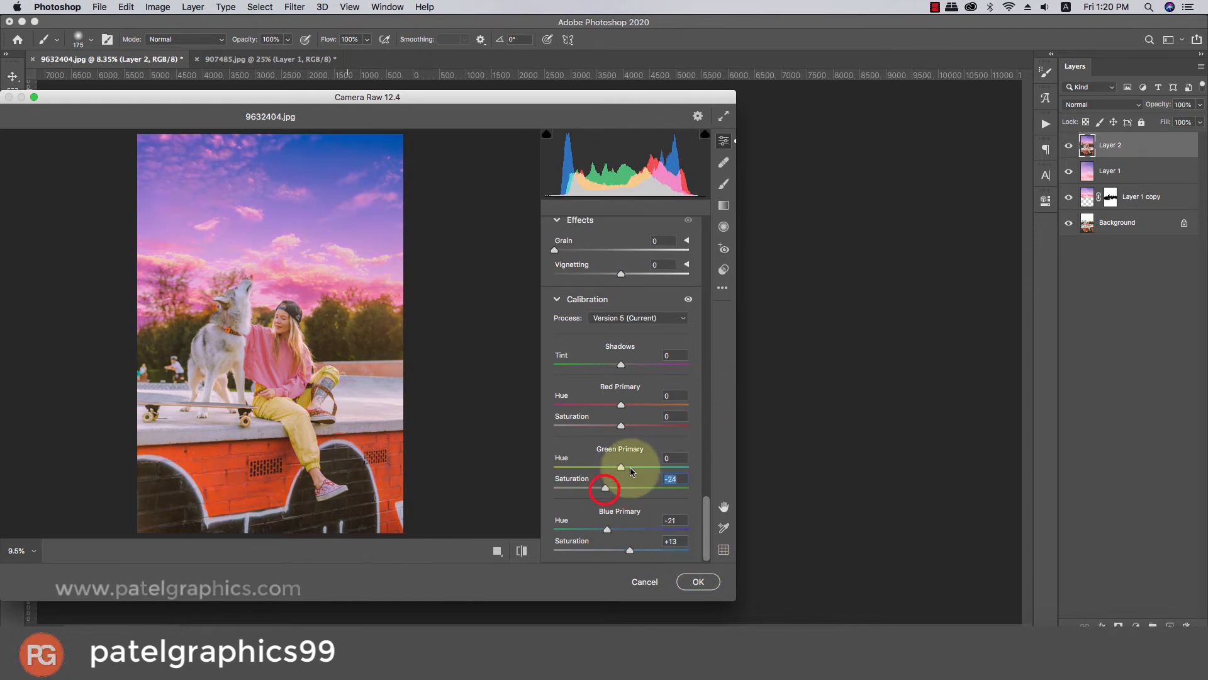
pyautogui.click(631, 467)
pyautogui.click(629, 405)
pyautogui.click(609, 426)
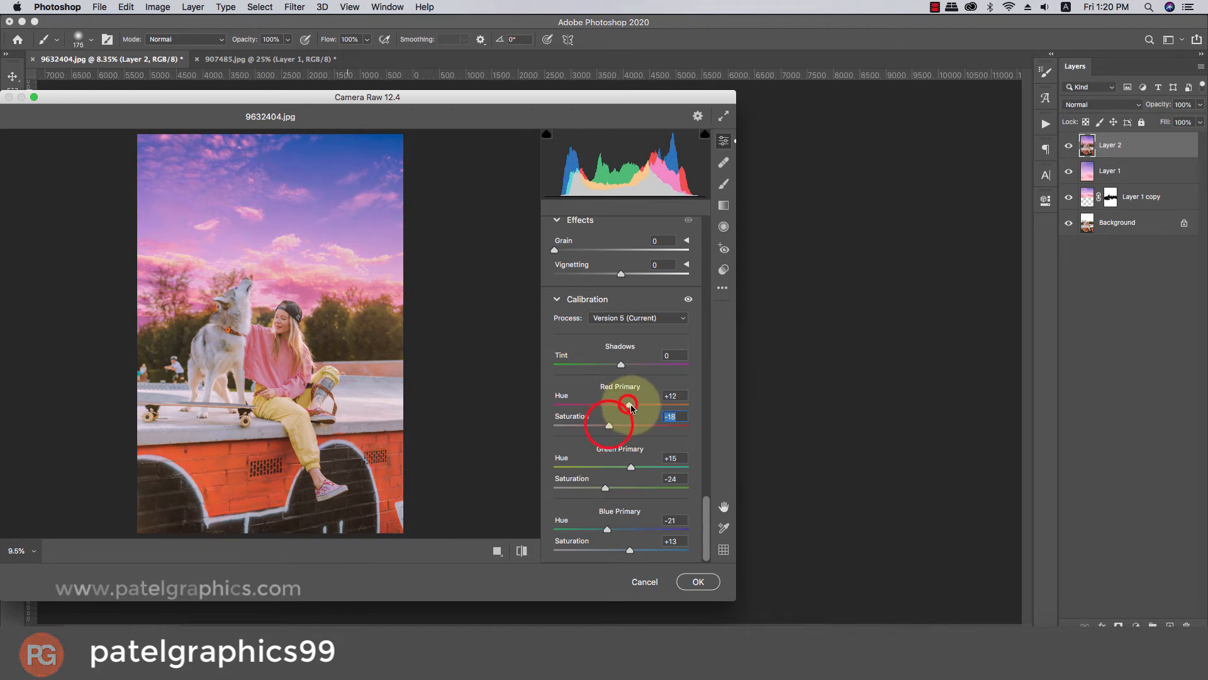
pyautogui.click(635, 406)
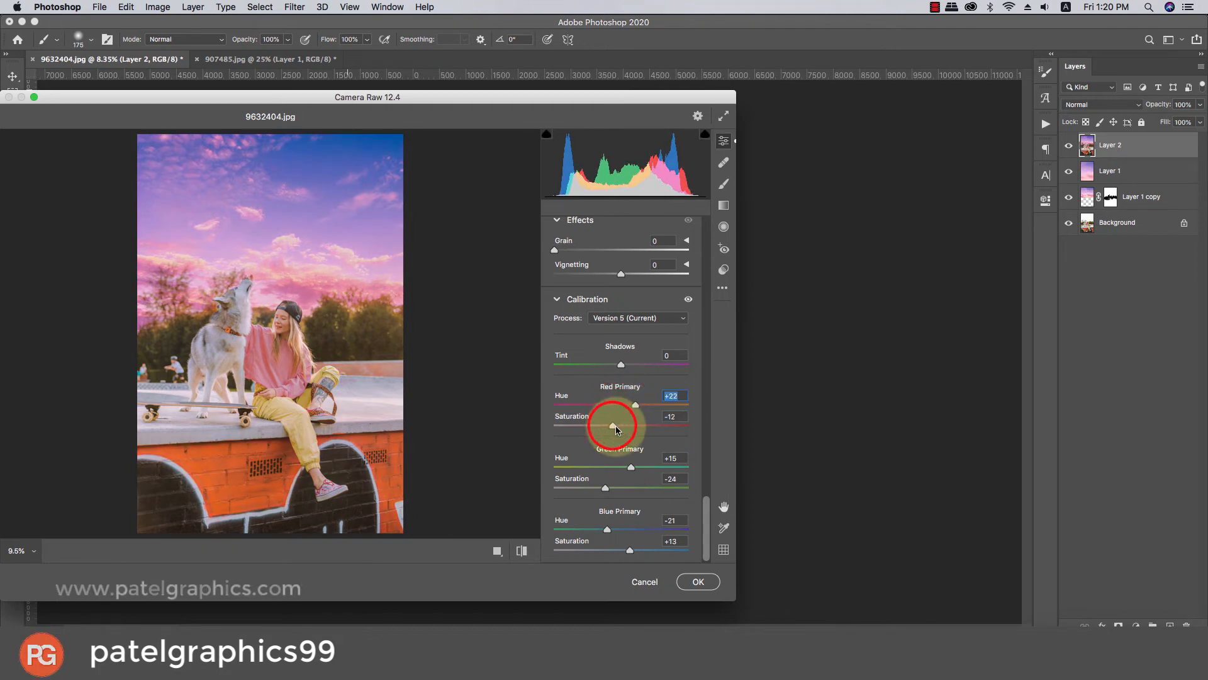
# Set Vignetting to -32 and Temperature to -17, and apply the Camera Raw adjustments to Layer 2.
pyautogui.click(606, 274)
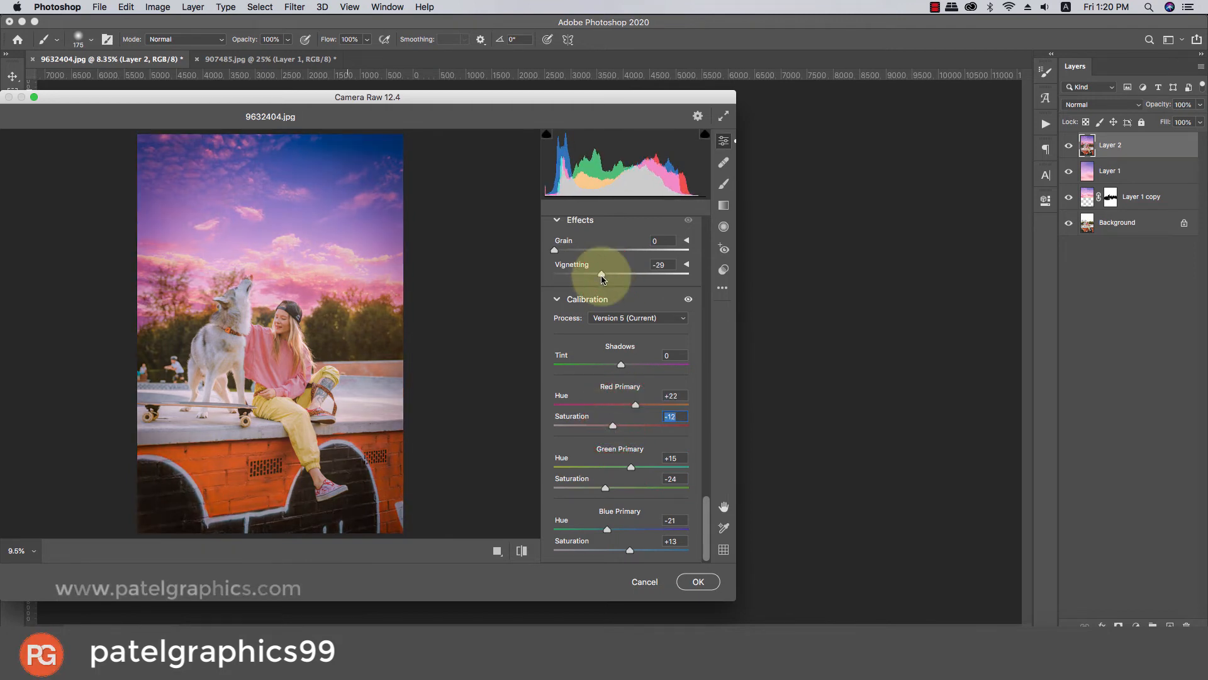
pyautogui.moveTo(603, 277); pyautogui.dragTo(599, 277)
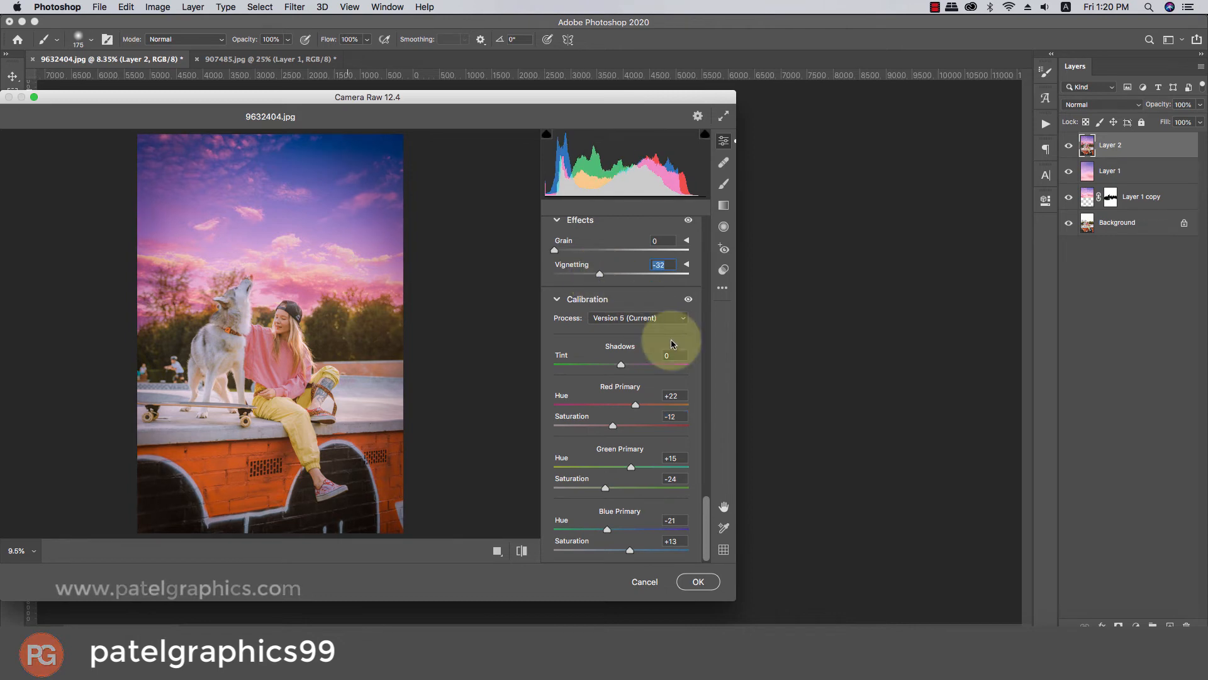
pyautogui.moveTo(703, 516); pyautogui.dragTo(682, 228)
pyautogui.click(627, 322)
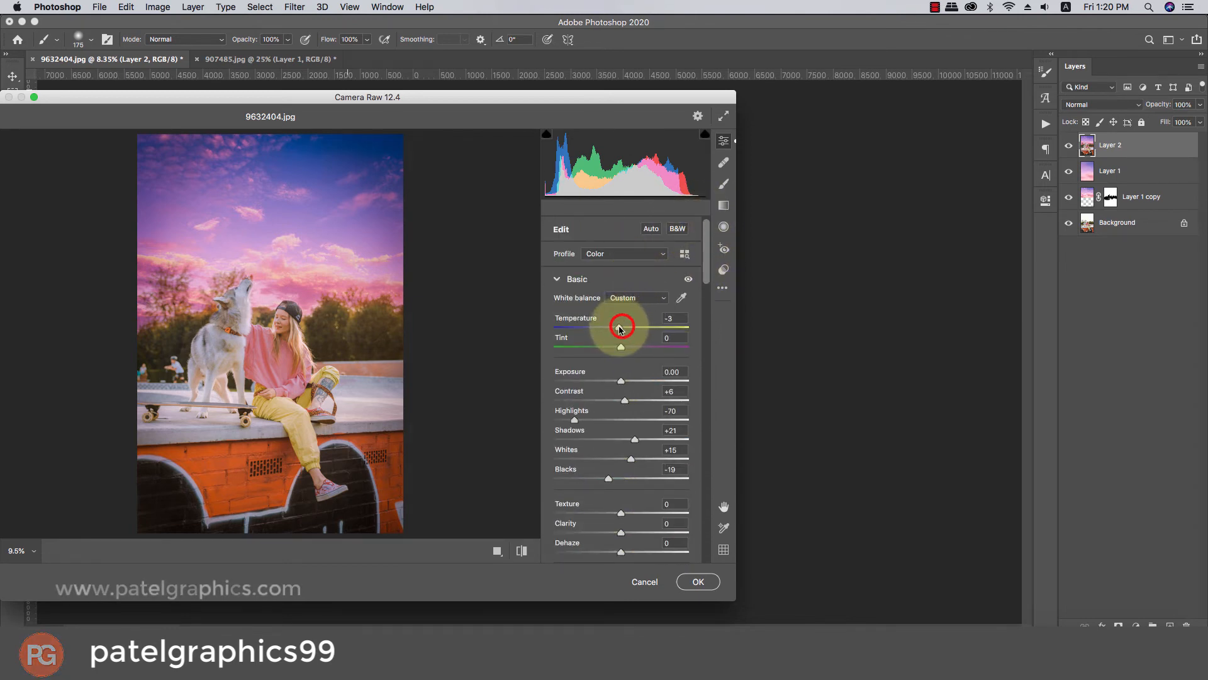
pyautogui.moveTo(620, 329); pyautogui.dragTo(611, 328)
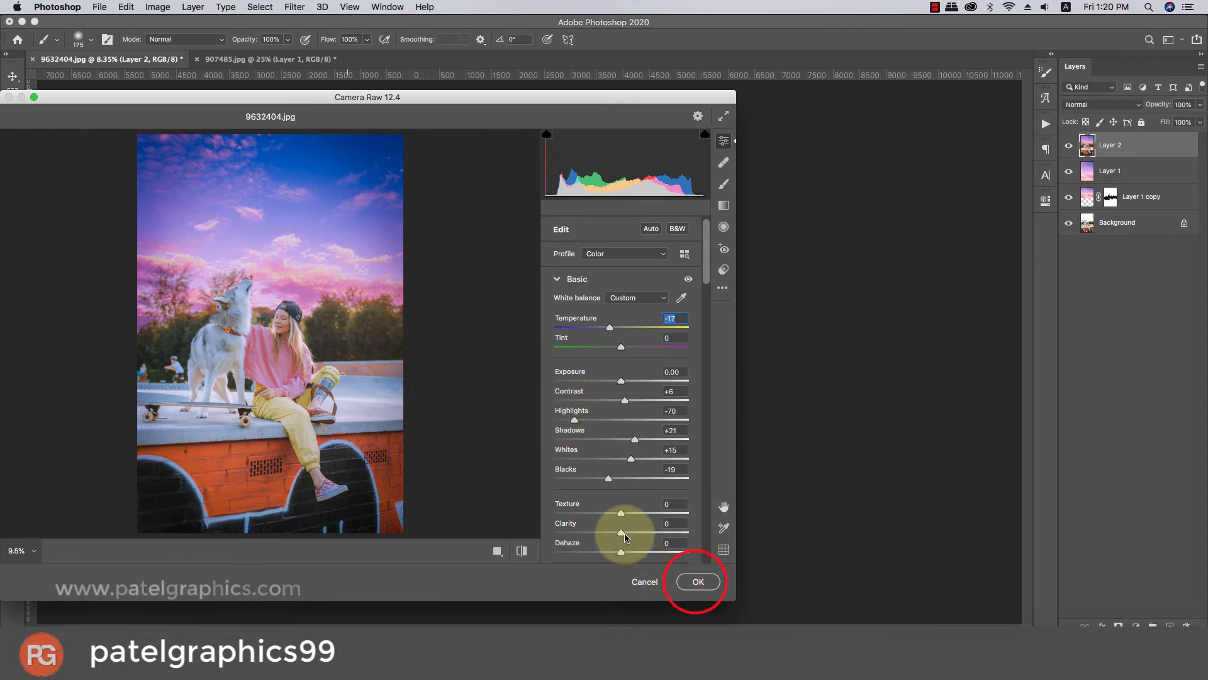
pyautogui.click(698, 581)
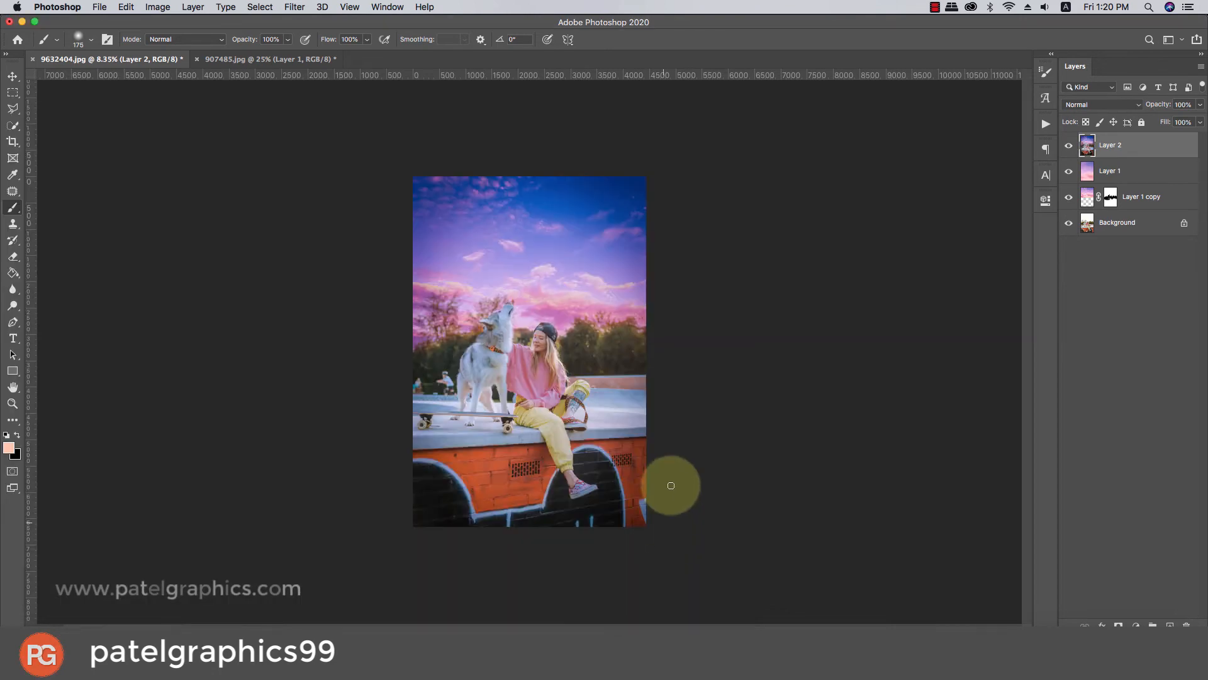
# Group Layer 2, Layer 1 and Layer 1 copy, and compare the photo with the group hidden and shown.
pyautogui.keyDown('shift'); pyautogui.click(1139, 197); pyautogui.keyUp('shift')
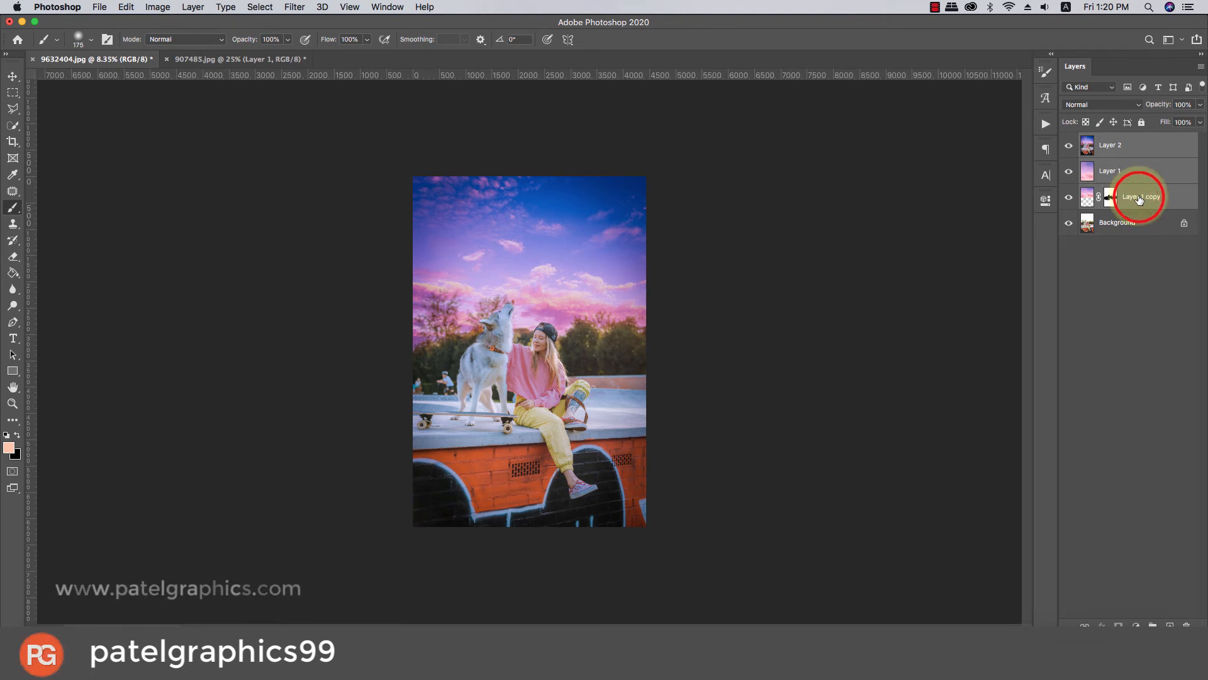
pyautogui.press('super+g')
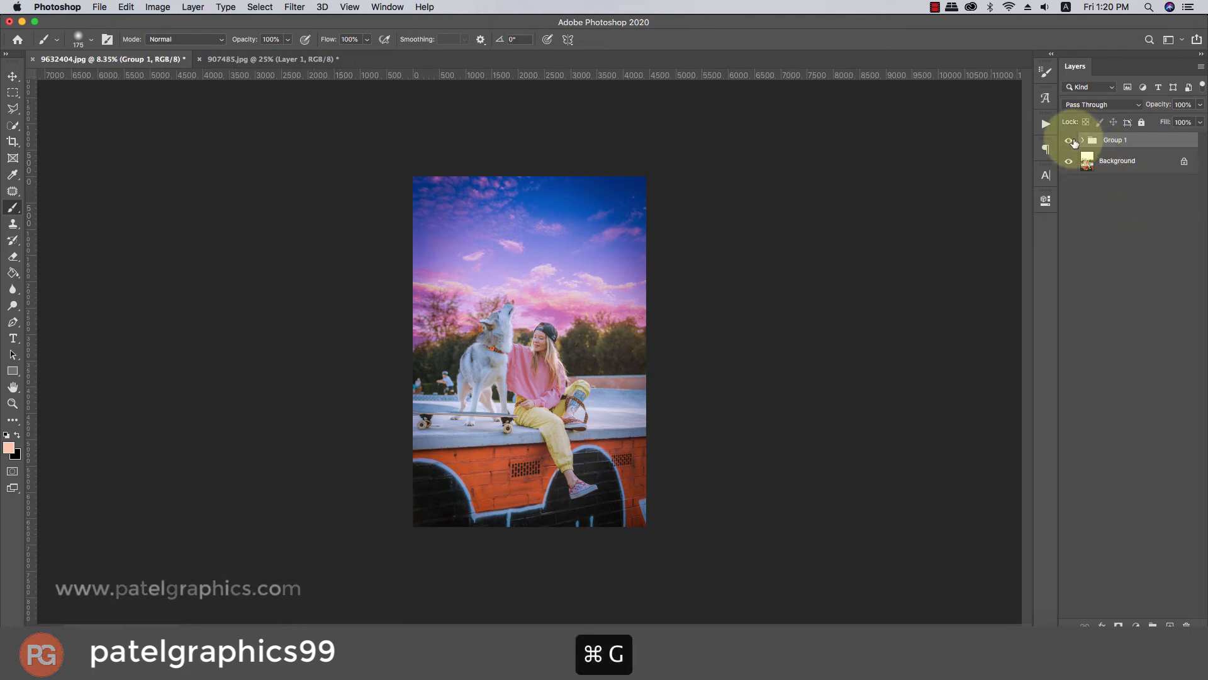
pyautogui.click(1074, 141)
pyautogui.click(1074, 141)
pyautogui.click(1074, 141)
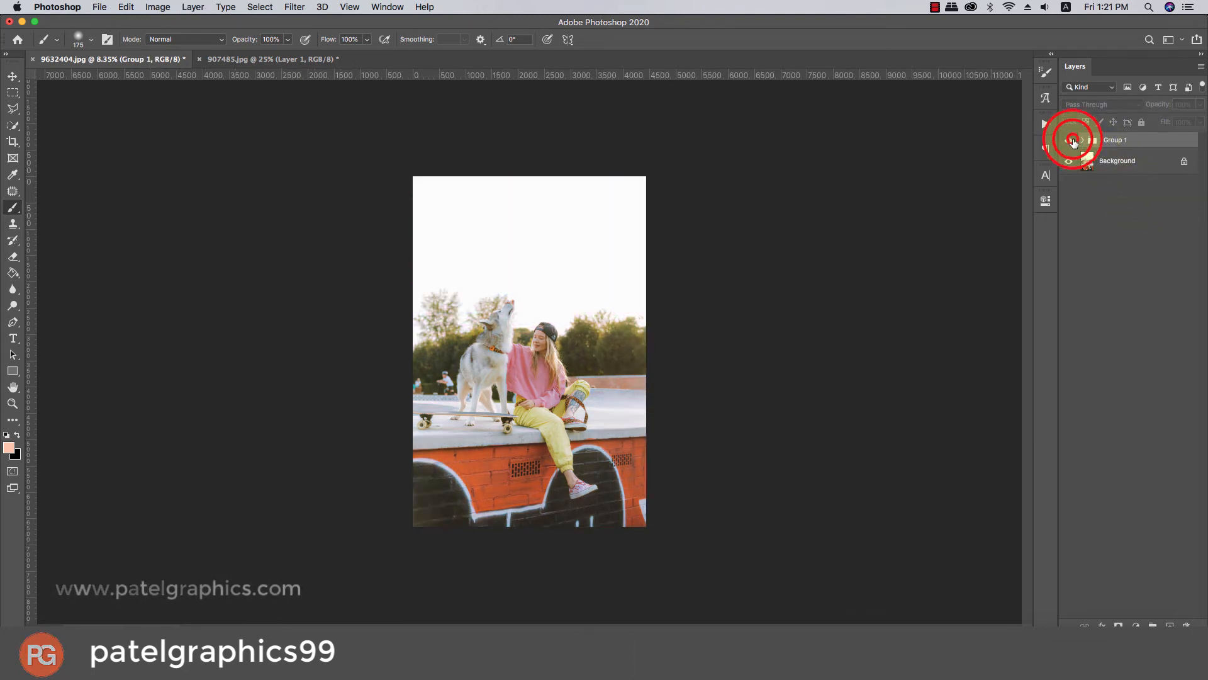
pyautogui.click(1073, 141)
pyautogui.click(1073, 141)
pyautogui.click(1073, 141)
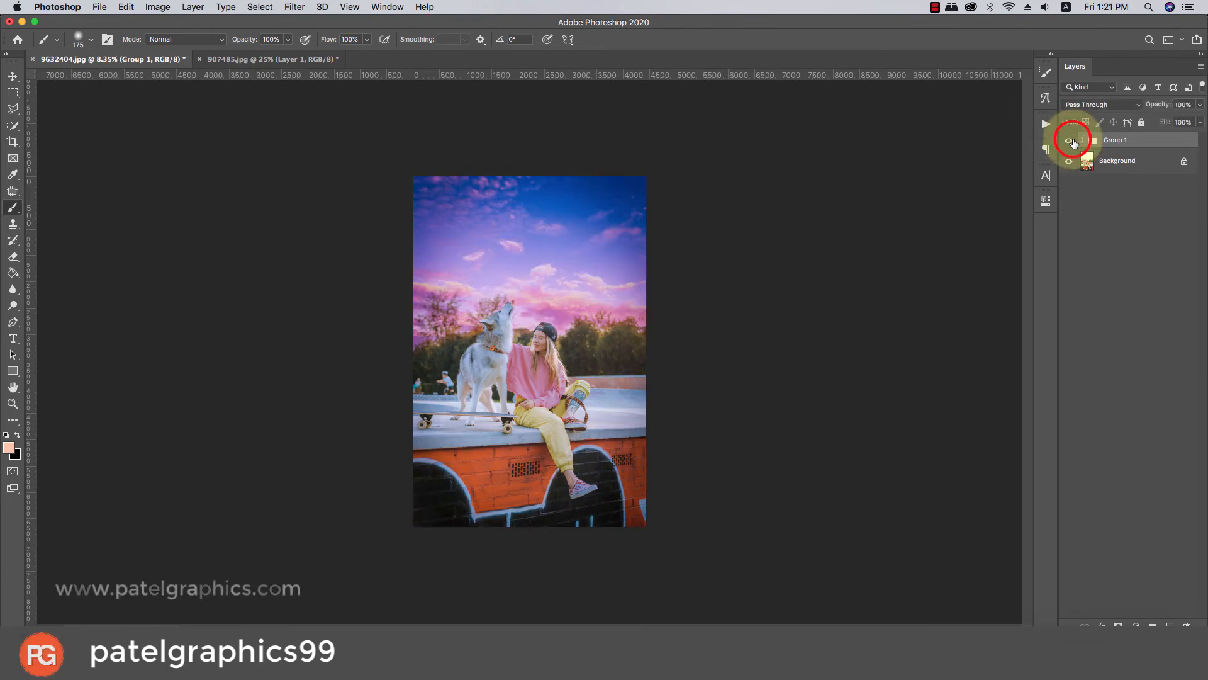
# Add a Color Lookup adjustment above Layer 2 inside Group 1, using the 2Strip.look 3D LUT at 47% opacity.
pyautogui.click(1083, 140)
pyautogui.click(1120, 160)
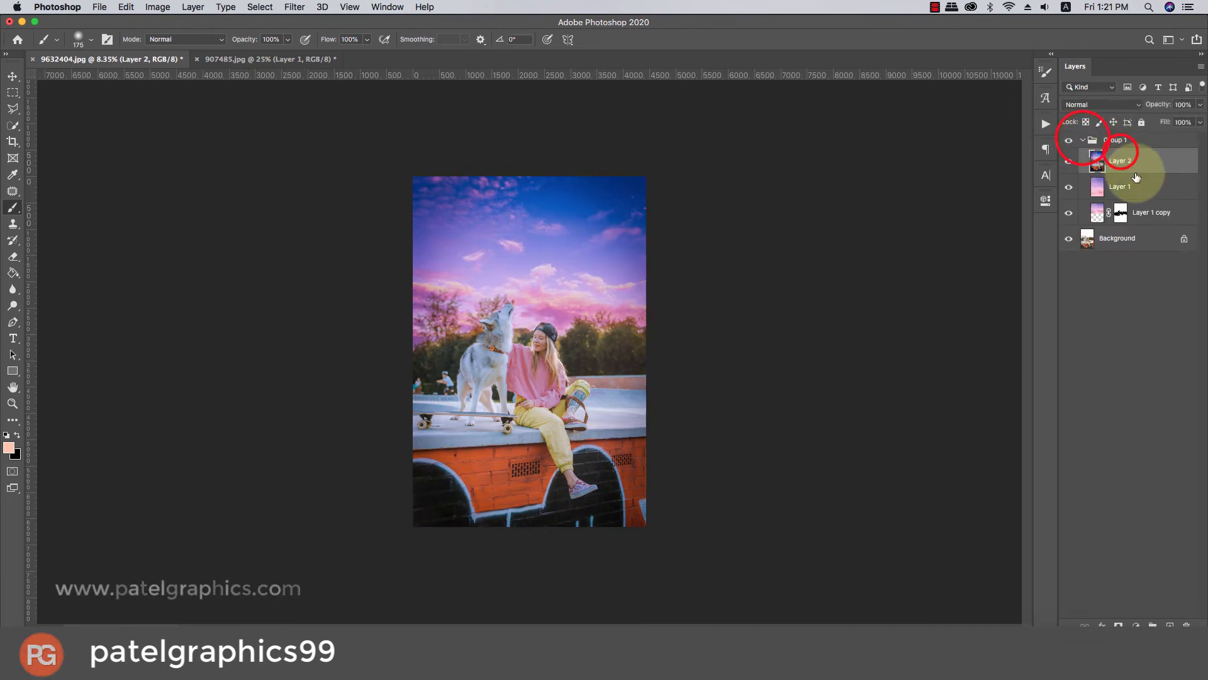
pyautogui.click(1136, 625)
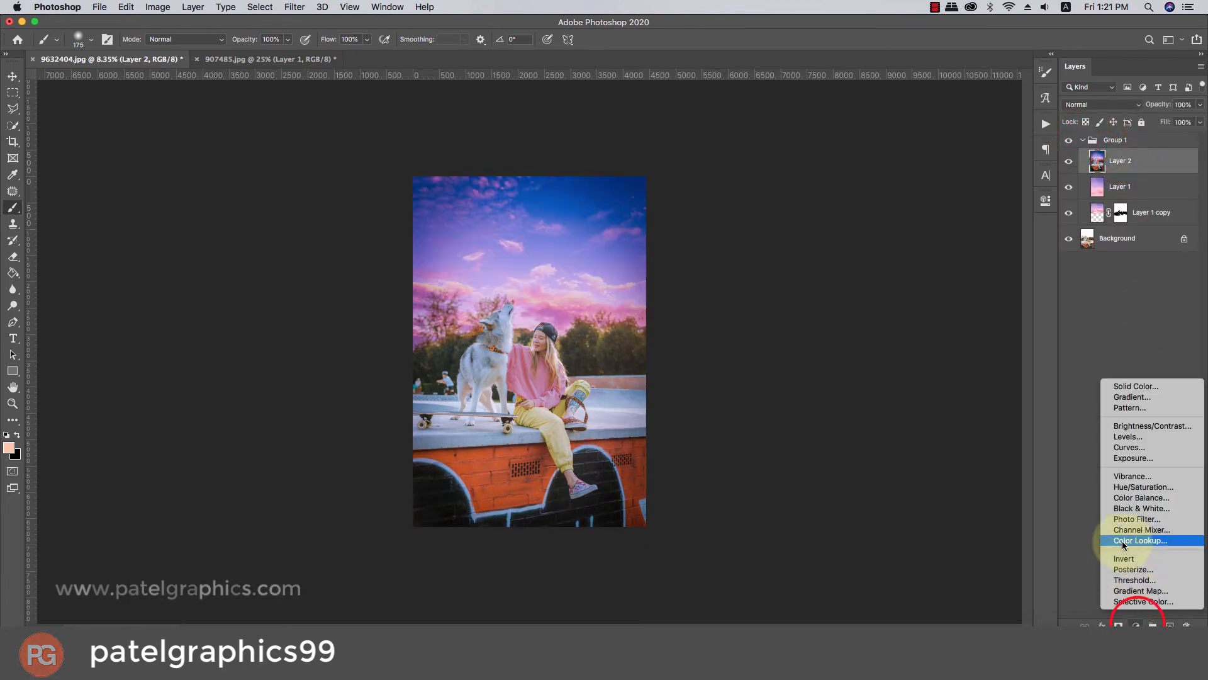
pyautogui.click(1123, 540)
pyautogui.click(938, 238)
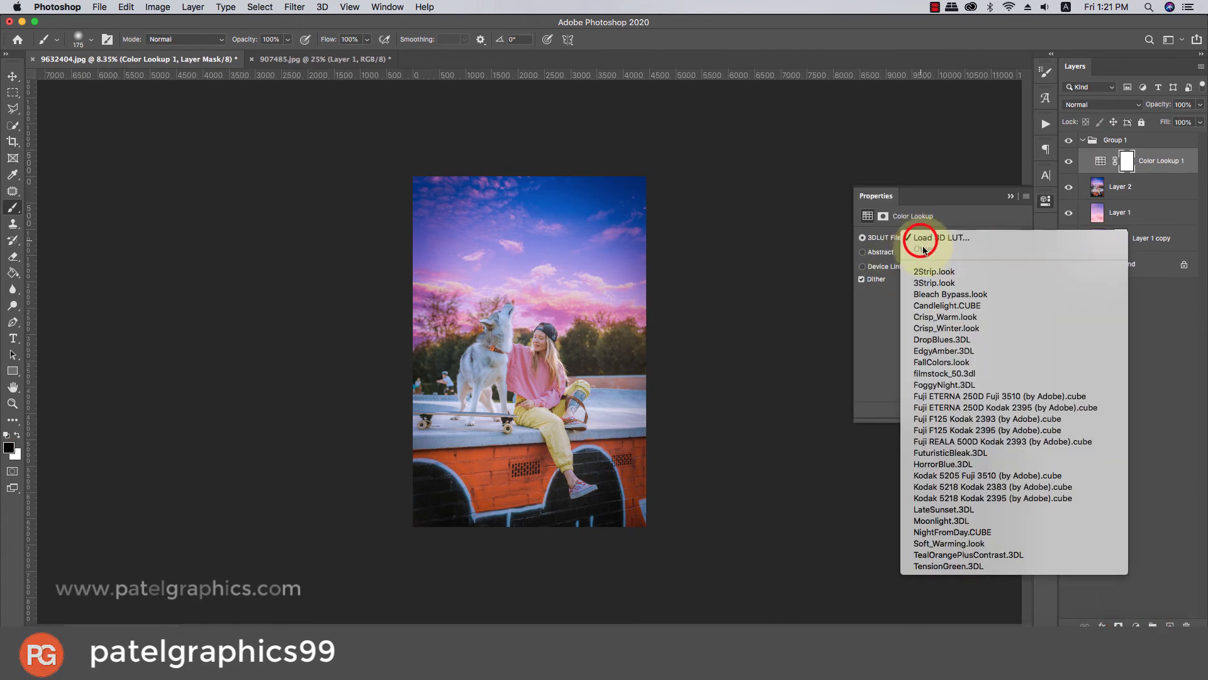
pyautogui.click(923, 271)
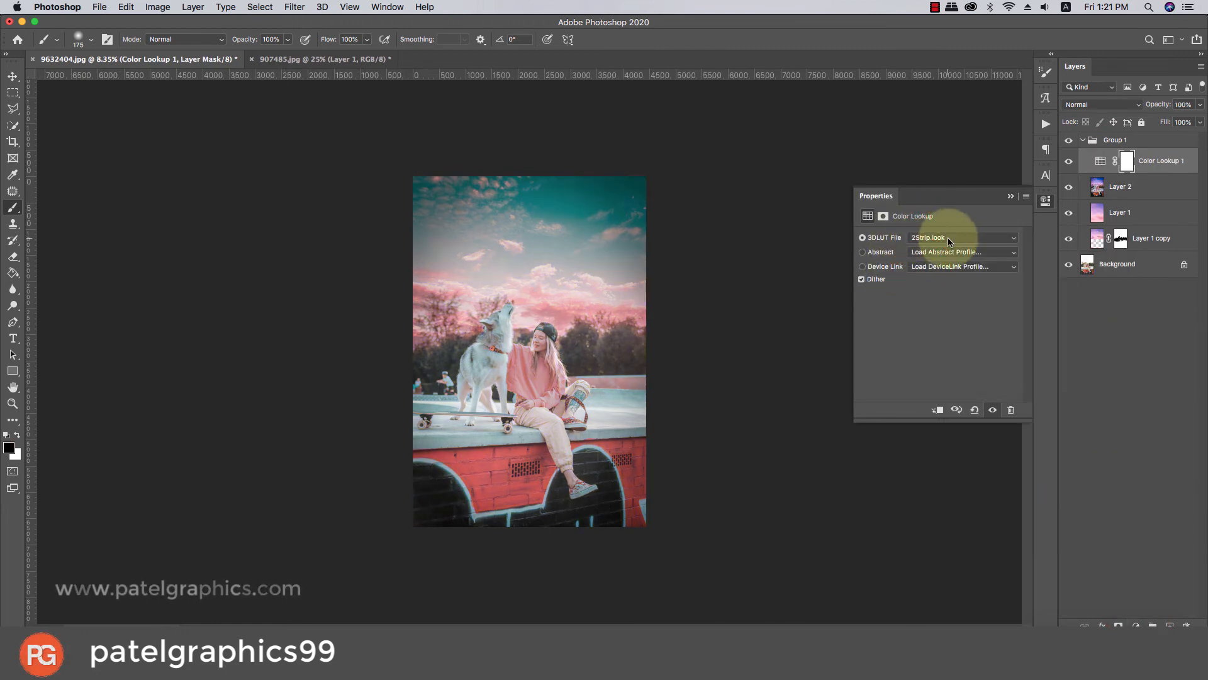
pyautogui.moveTo(1201, 107); pyautogui.dragTo(1207, 136)
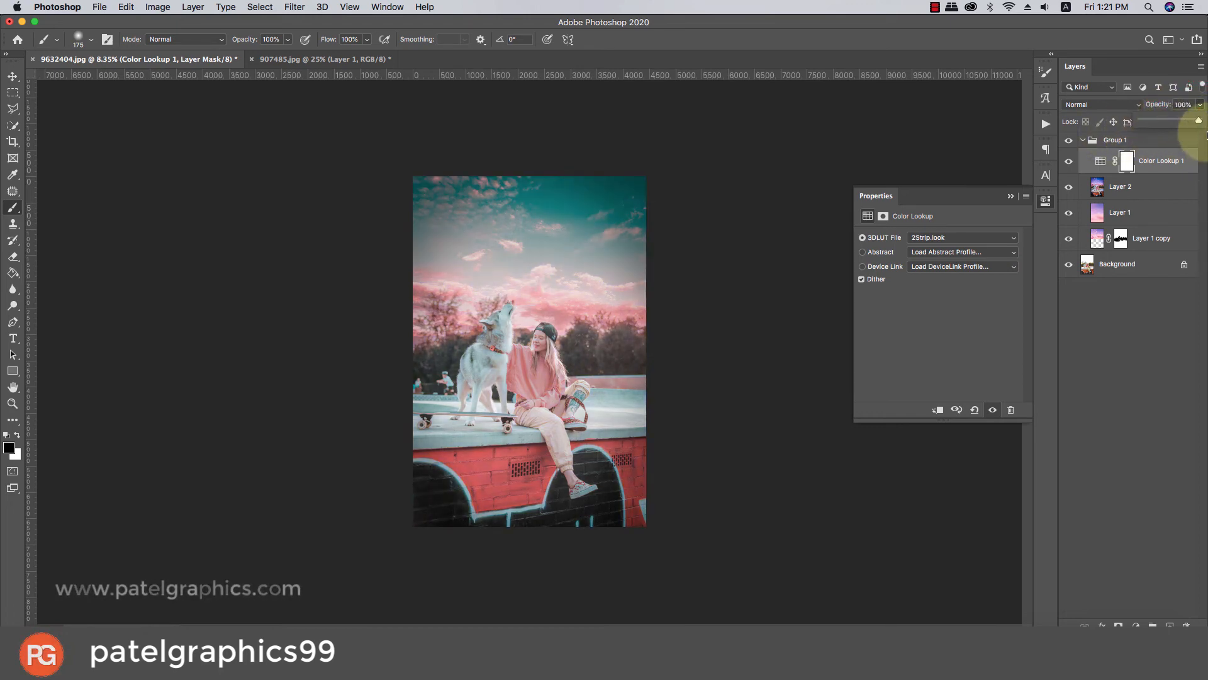
pyautogui.moveTo(1191, 137)
pyautogui.mouseDown()
pyautogui.moveTo(1135, 141)
pyautogui.moveTo(1189, 146)
pyautogui.mouseUp()
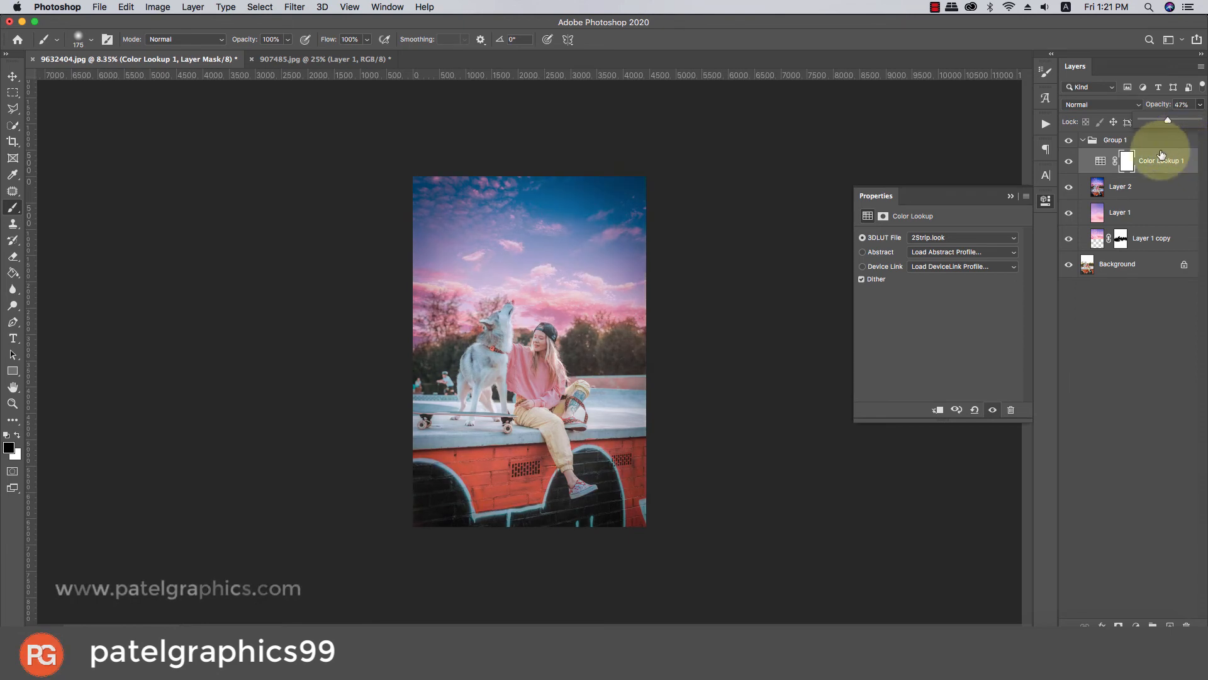
# Compare the photo with the Color Lookup adjustment hidden and shown, and with all of Group 1 hidden and shown.
pyautogui.scroll(3, 563, 327)
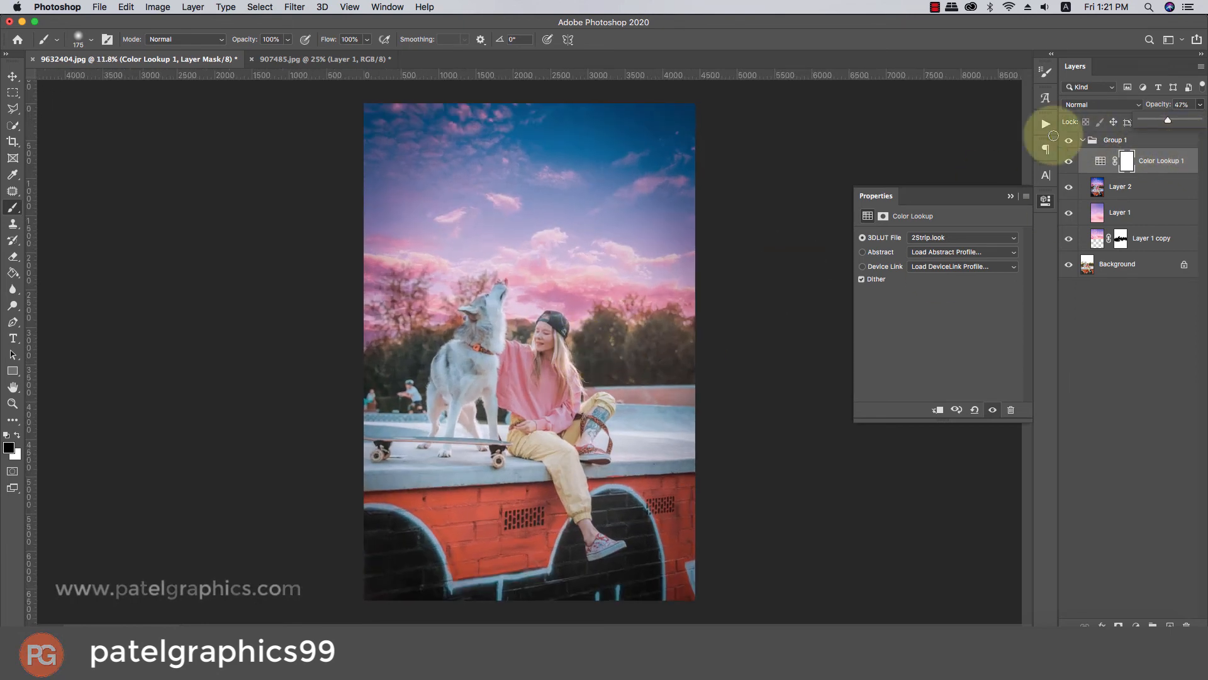
pyautogui.click(1069, 160)
pyautogui.click(1069, 159)
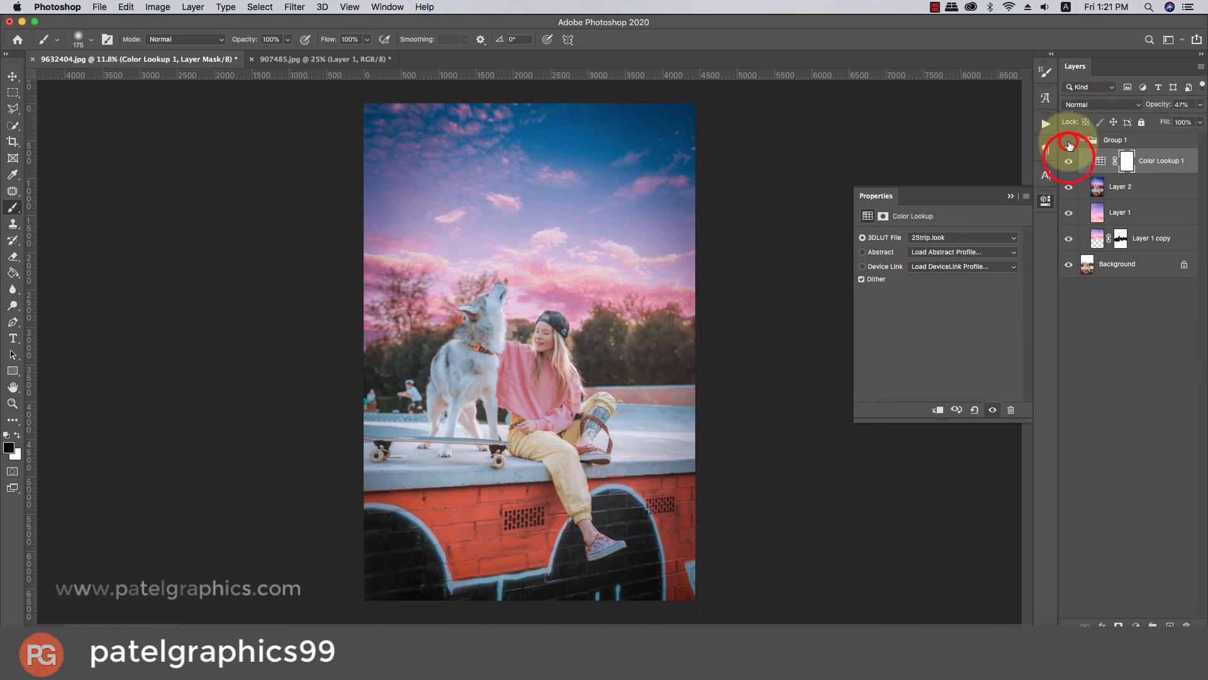
pyautogui.click(1069, 144)
pyautogui.click(1070, 144)
pyautogui.click(1069, 144)
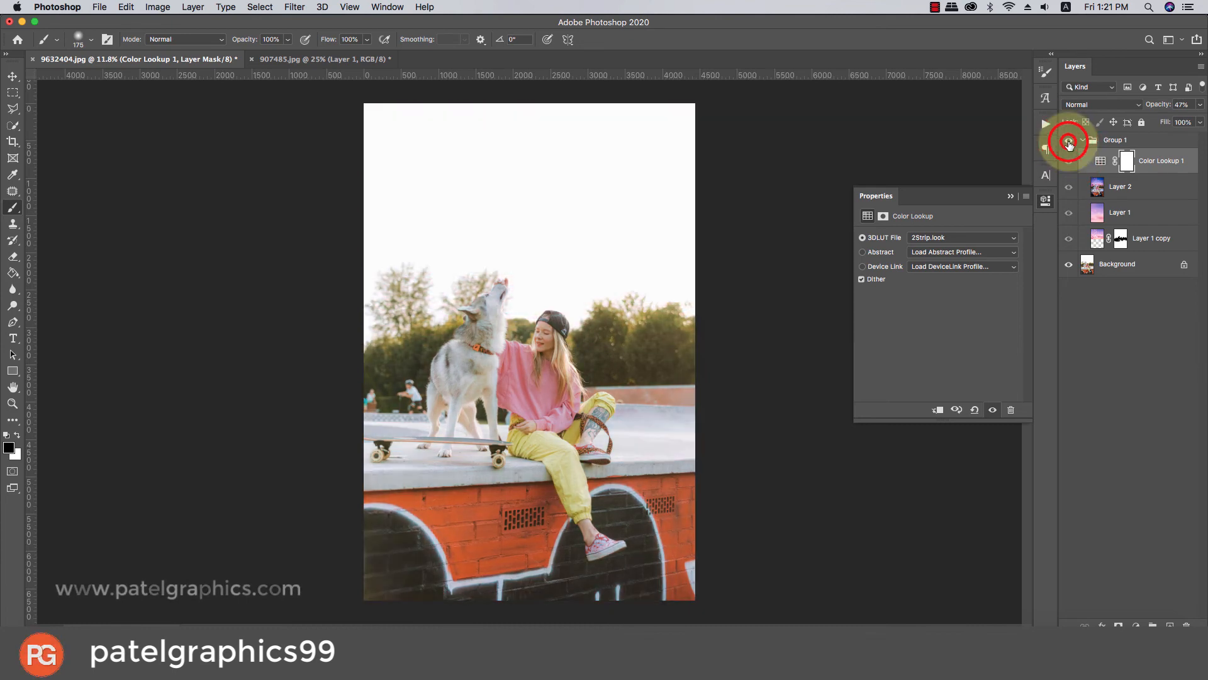
pyautogui.click(1070, 144)
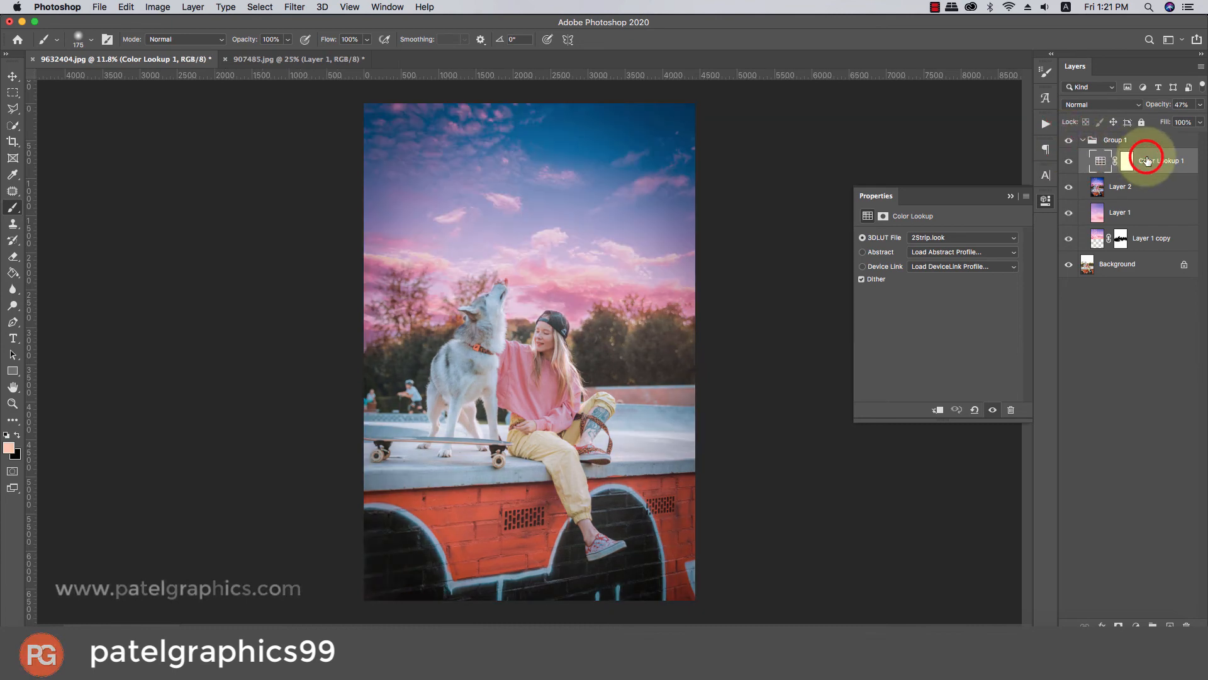
# Duplicate the Color Lookup adjustment and try FallColors, filmstock_50 and FoggyNight on the copy, settling on the Fuji ETERNA 250D Fuji 3510 LUT.
pyautogui.press('super+j')
pyautogui.click(923, 237)
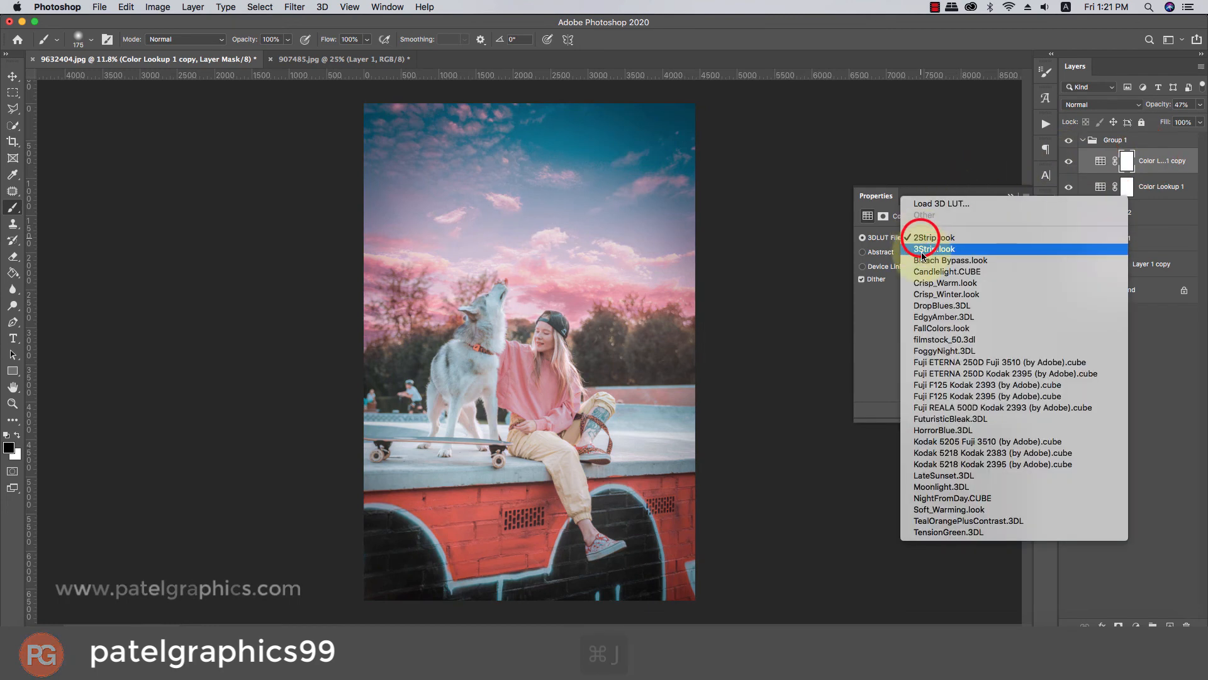
pyautogui.click(927, 327)
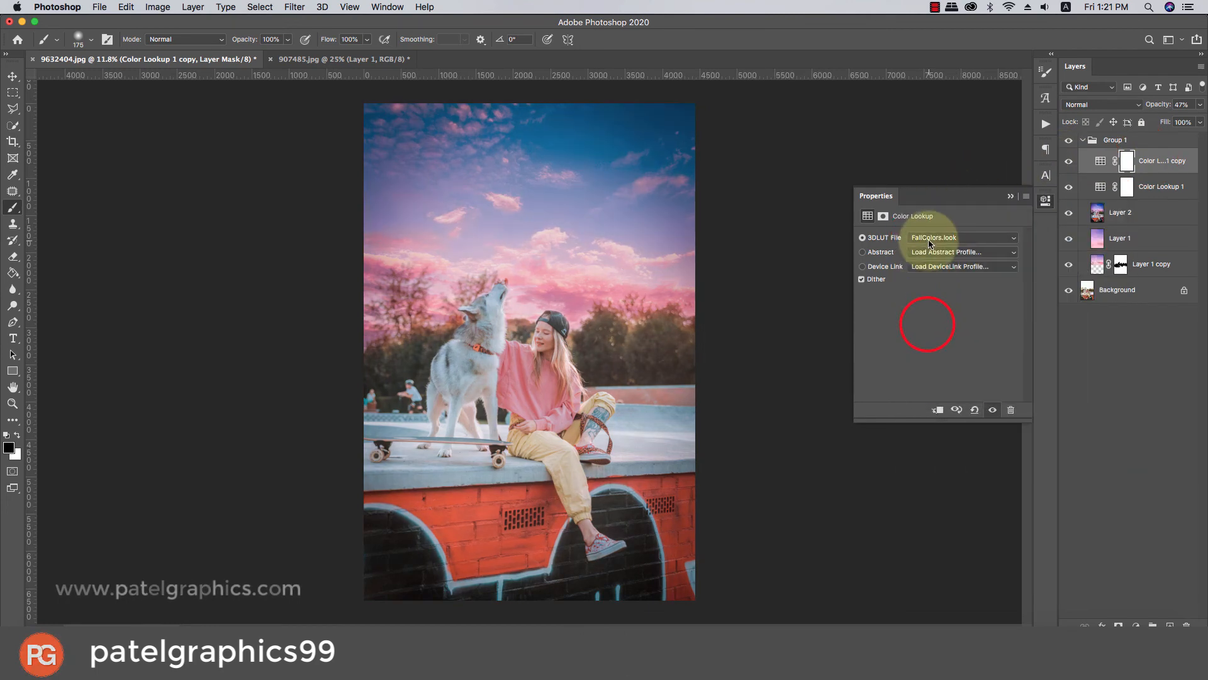
pyautogui.click(937, 239)
pyautogui.click(937, 249)
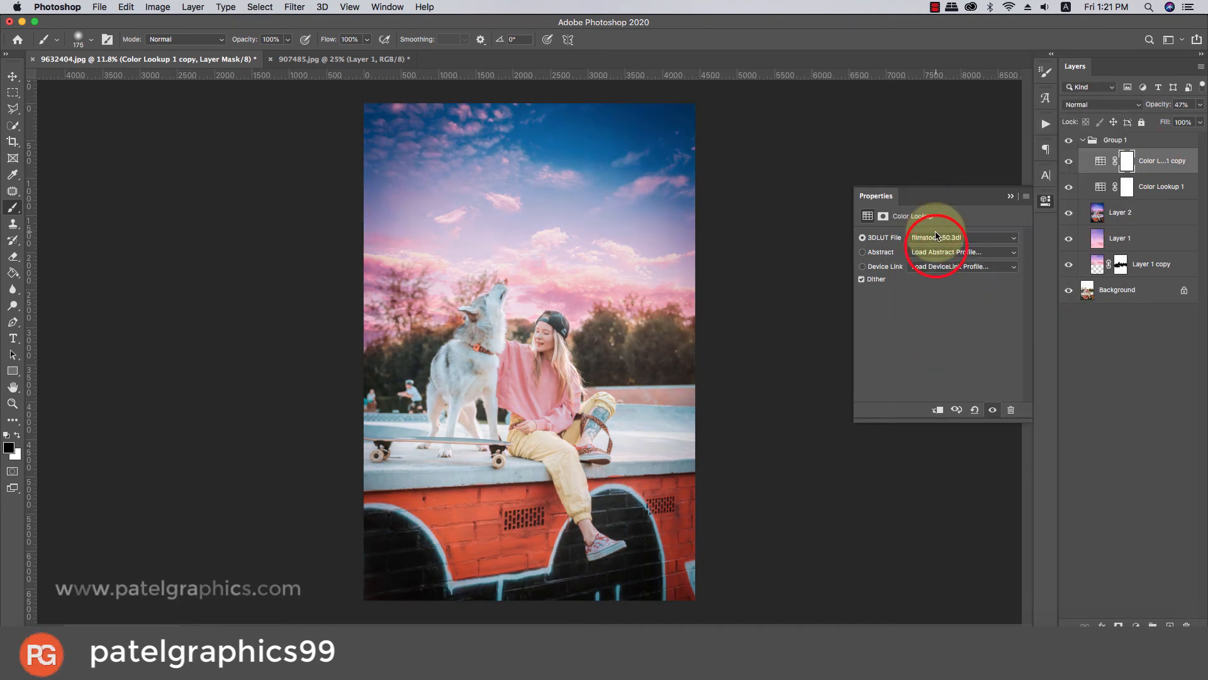
pyautogui.click(938, 238)
pyautogui.click(937, 248)
pyautogui.click(938, 239)
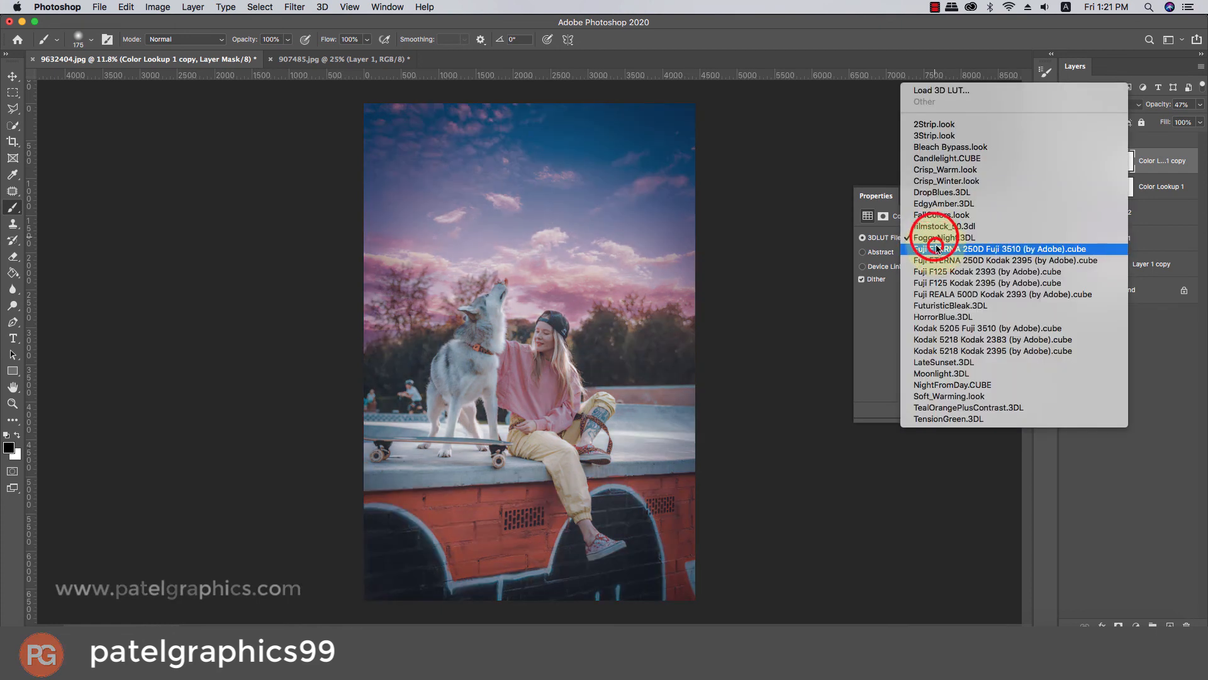
pyautogui.click(937, 249)
pyautogui.click(935, 239)
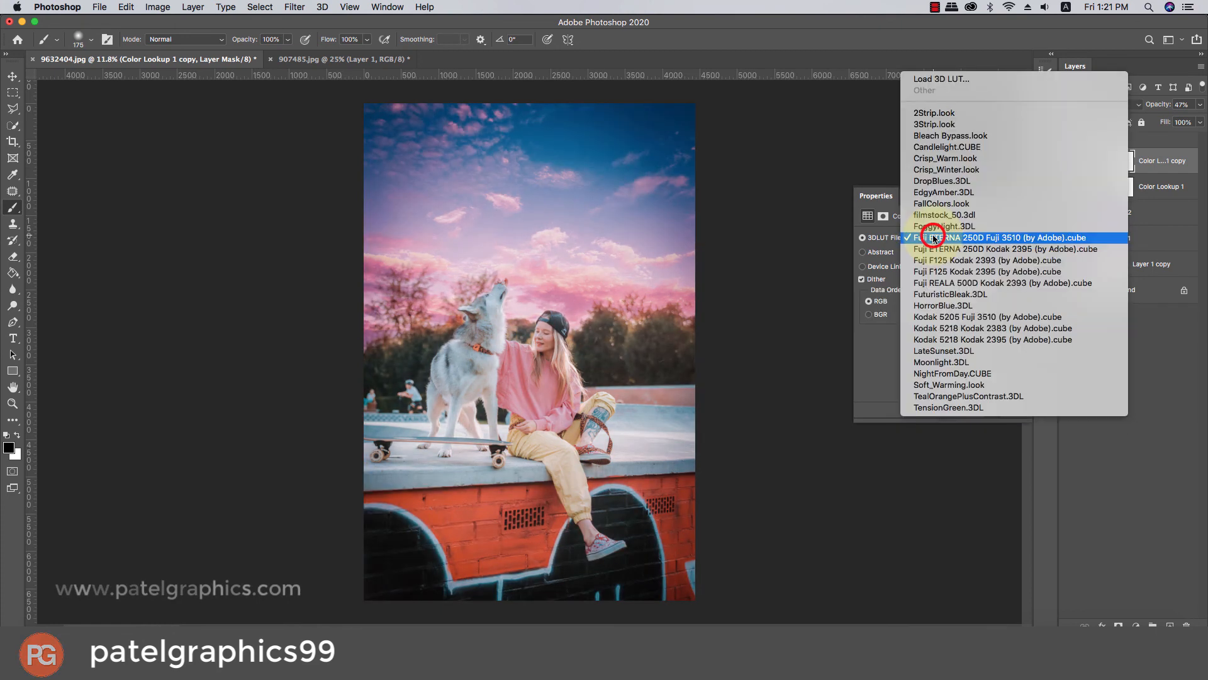
pyautogui.click(935, 237)
# Close the adjustment's settings and compare the photo with the Color Lookup copy hidden and shown.
pyautogui.click(1010, 196)
pyautogui.click(1069, 162)
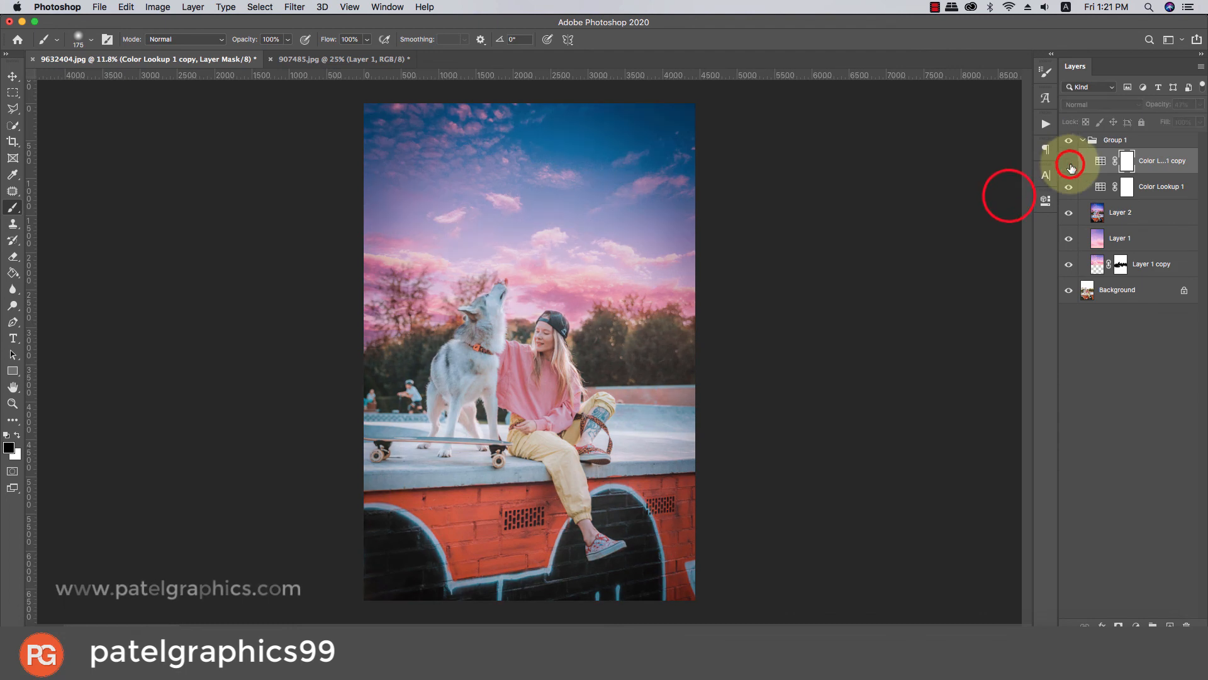
pyautogui.click(1068, 162)
# Collapse Group 1 and compare the original photo with the finished edit by hiding and showing the group.
pyautogui.scroll(-2, 636, 283)
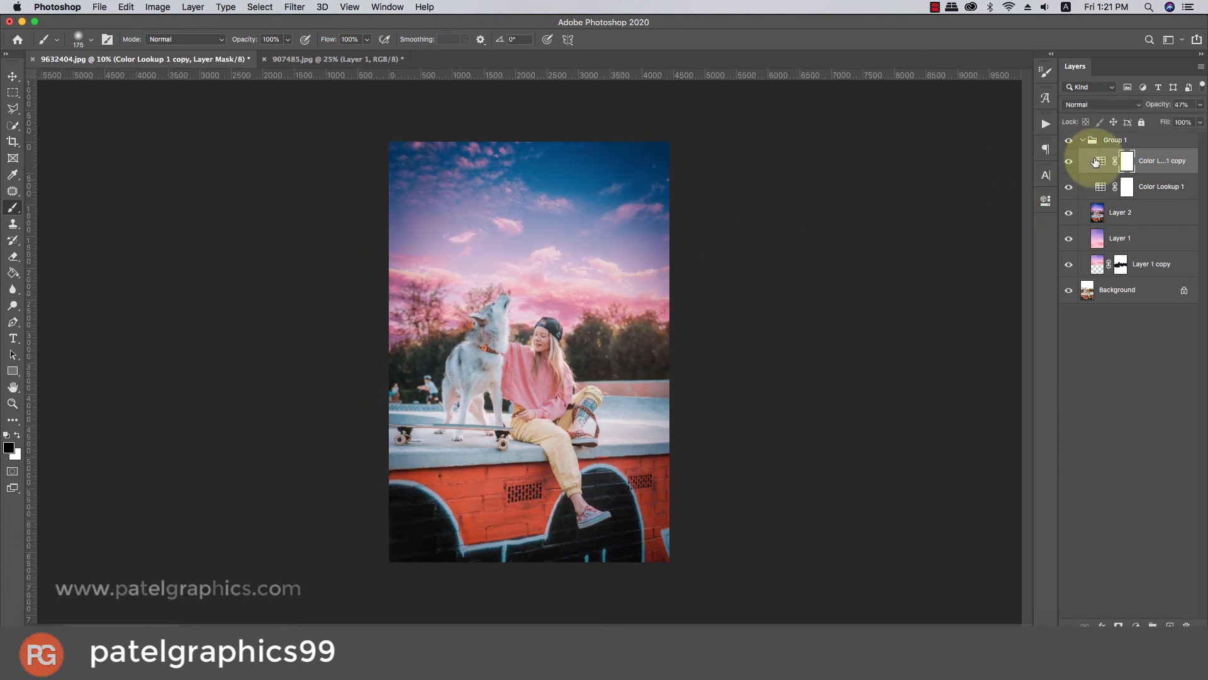
pyautogui.click(1082, 141)
pyautogui.keyDown('alt'); pyautogui.click(615, 321); pyautogui.keyUp('alt')
pyautogui.scroll(3, 615, 321)
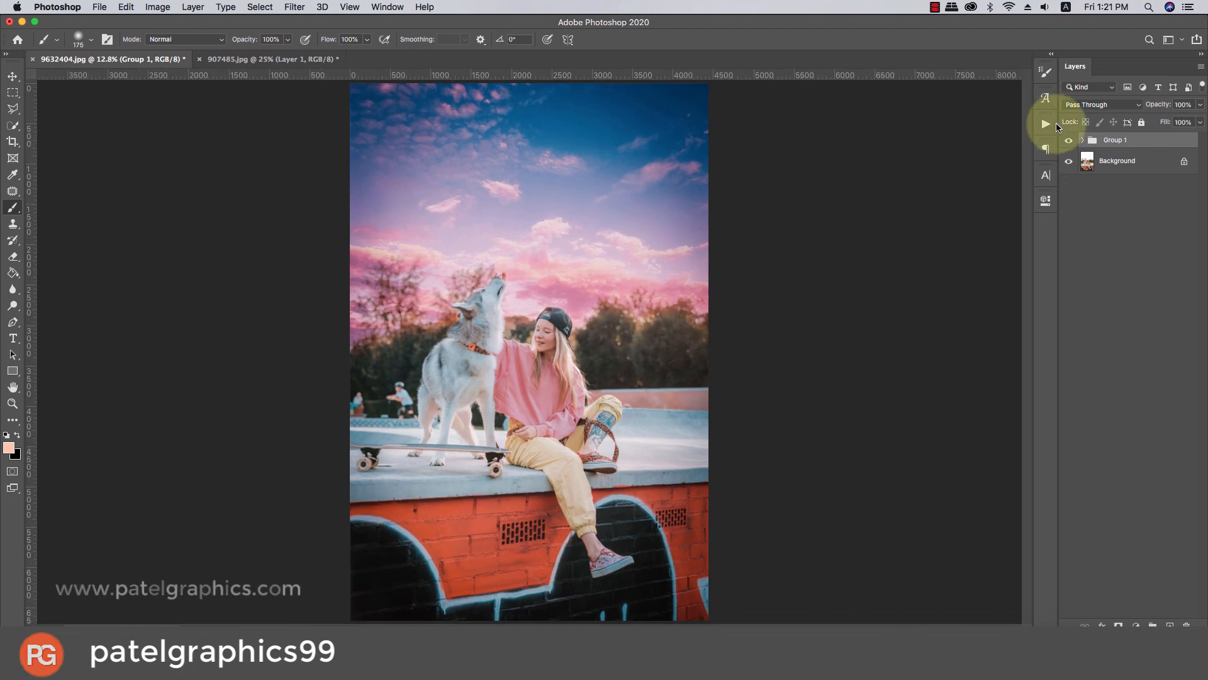
pyautogui.click(1068, 141)
pyautogui.click(1069, 141)
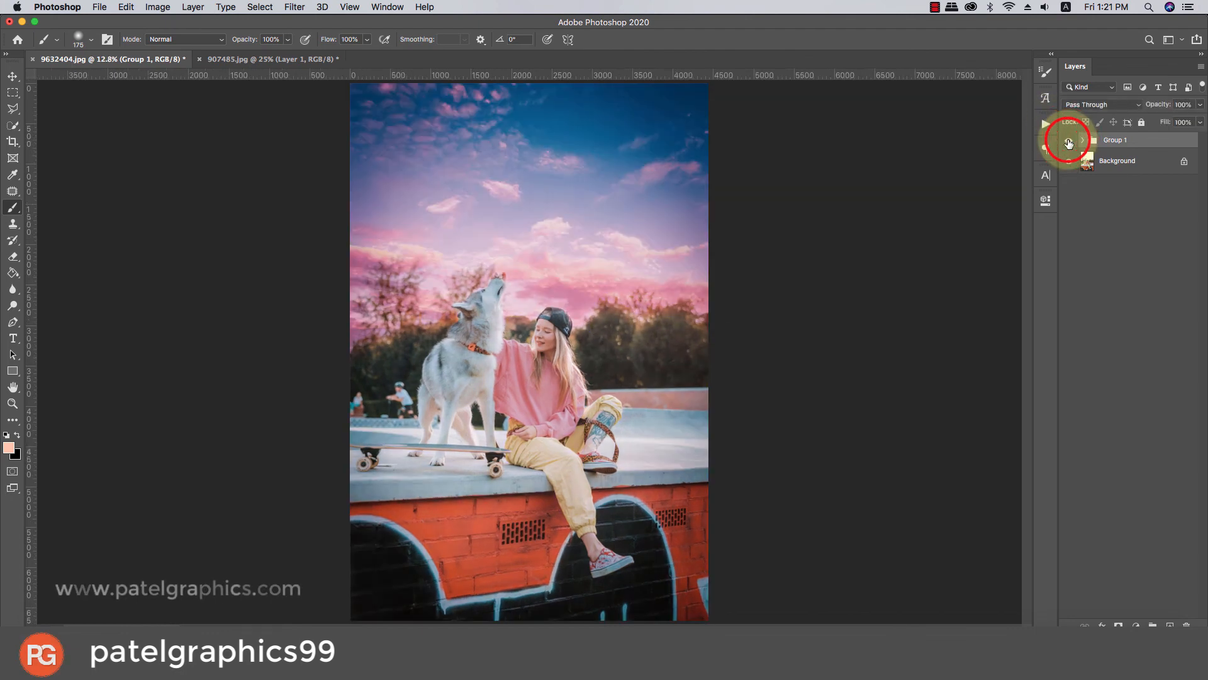
pyautogui.click(1068, 141)
pyautogui.click(1069, 141)
pyautogui.press('super+minus')
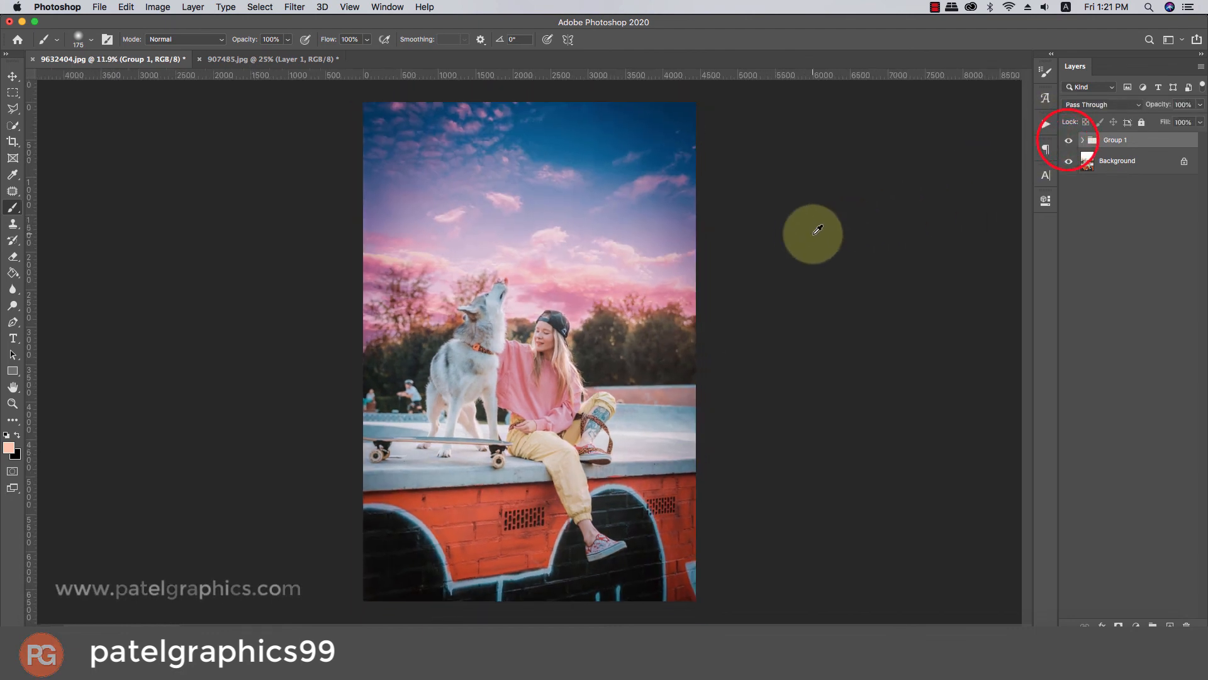
pyautogui.press('super+plus')
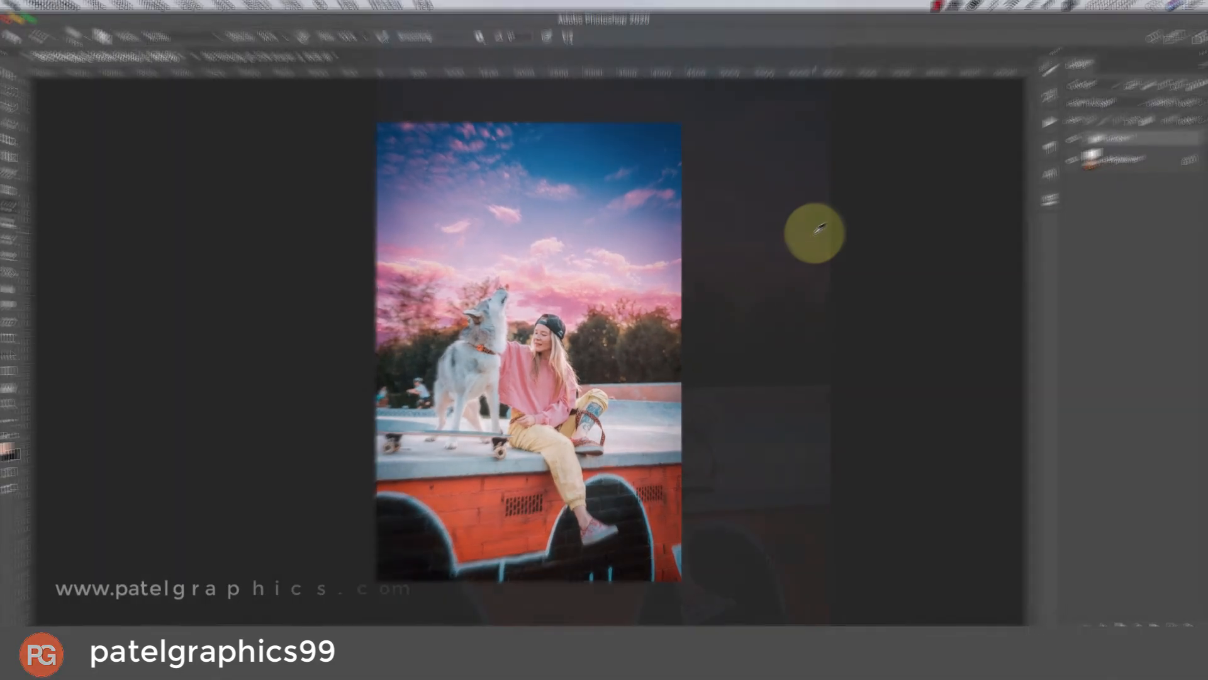